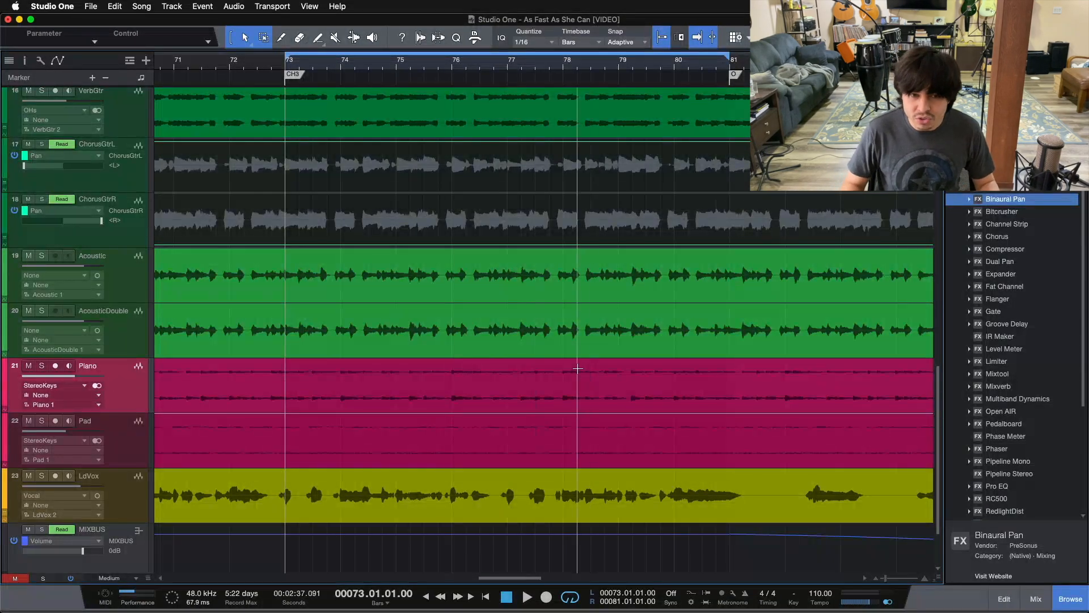
Step: Duplicate the Tambo track as an empty track directly below it
scroll(578, 369, "up", 10)
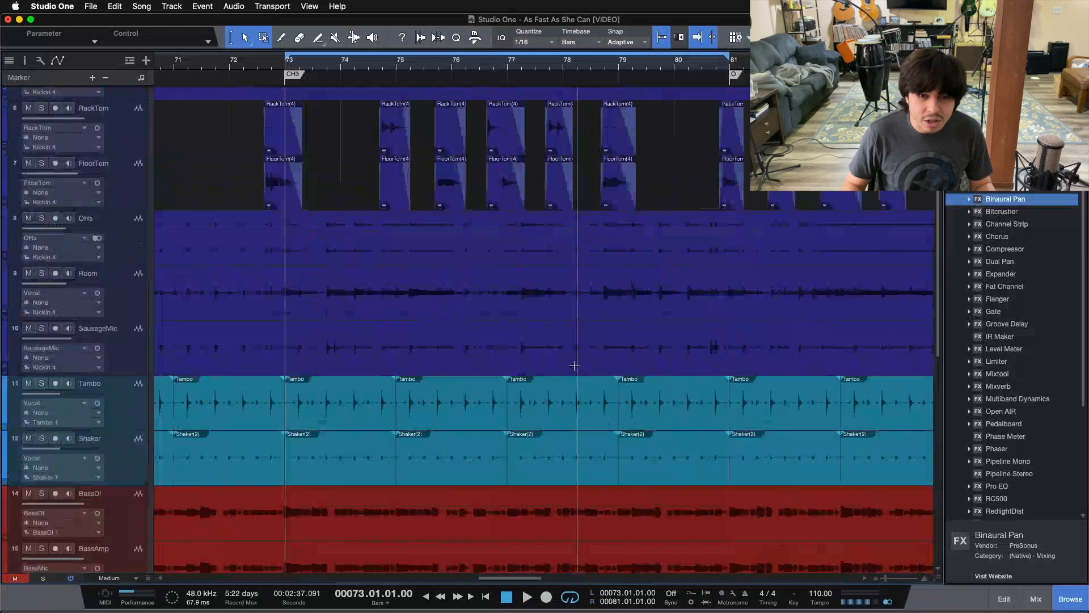
scroll(460, 322, "down", 2)
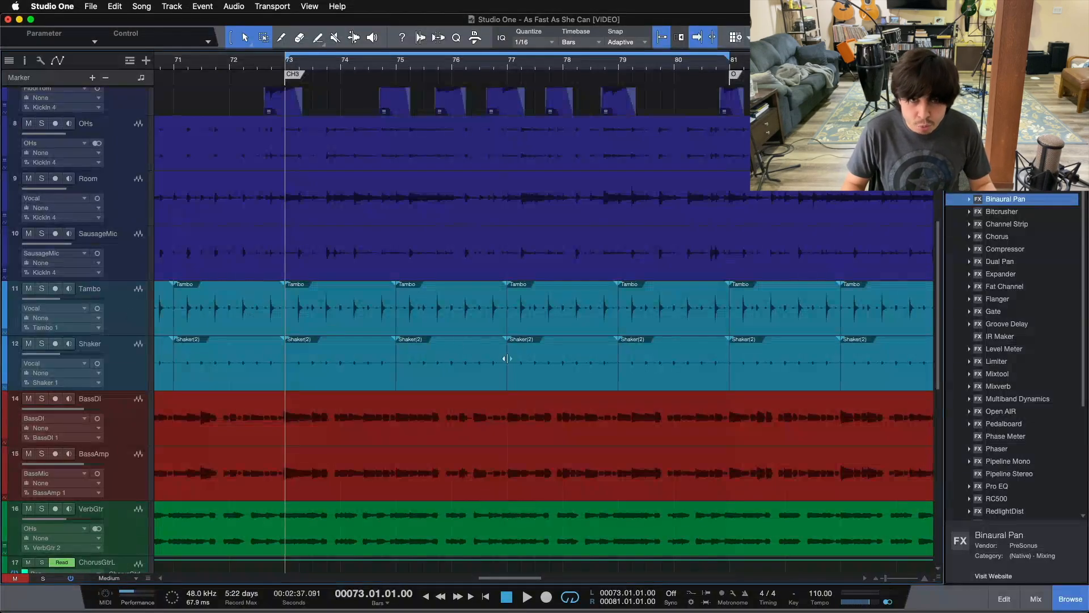
scroll(506, 356, "up", 2)
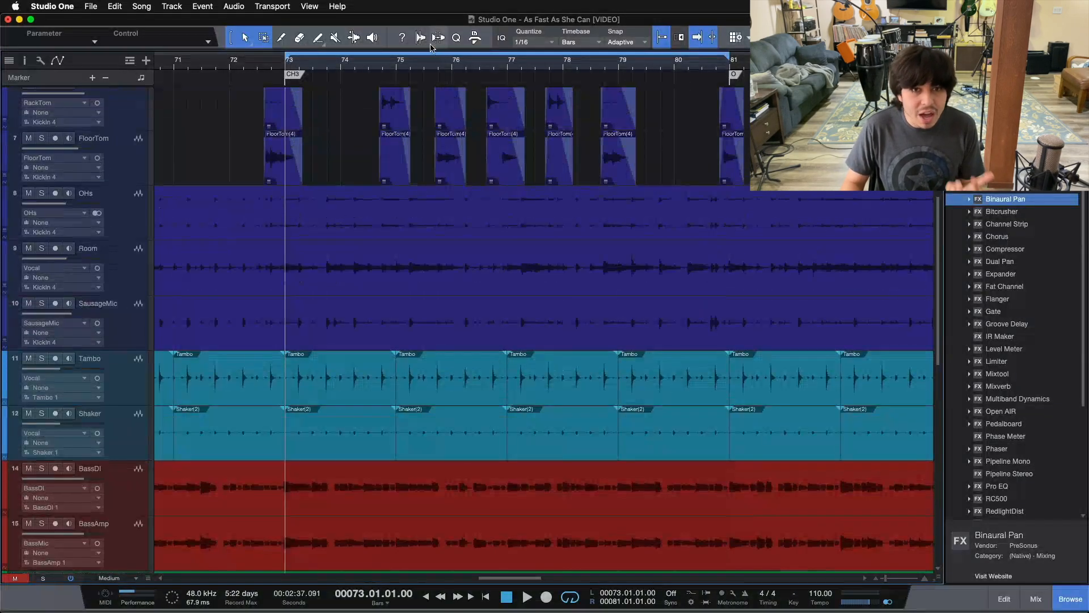
left_click_drag(508, 61, 451, 72)
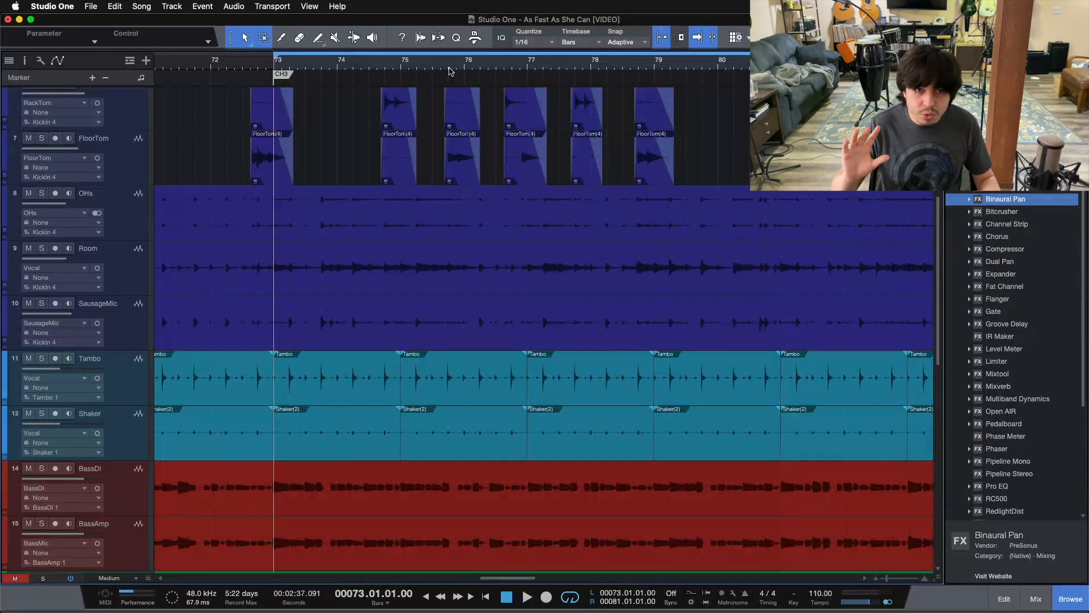
left_click(135, 383)
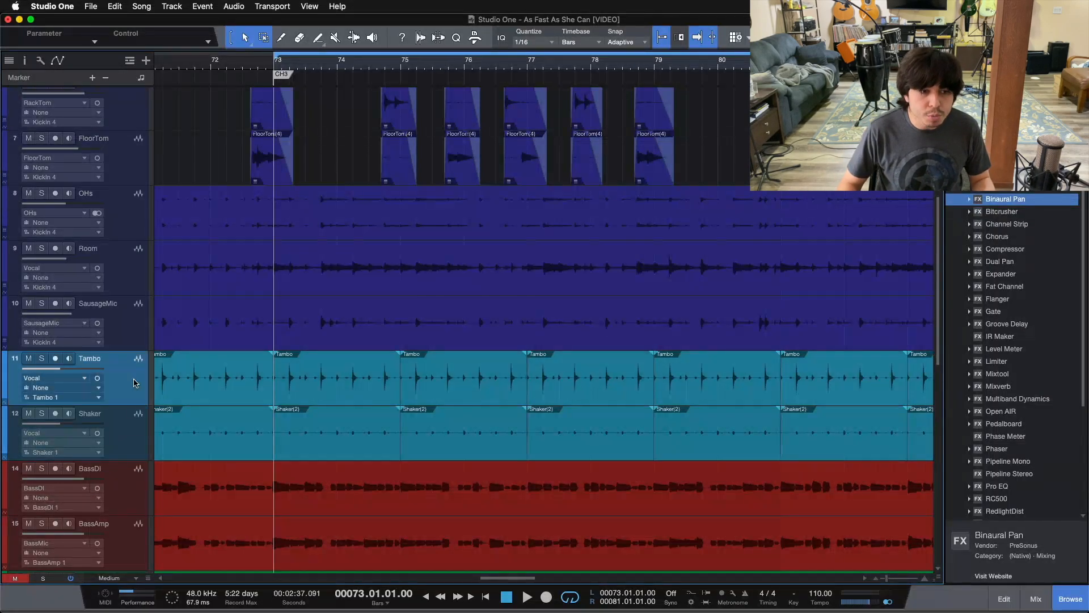
right_click(135, 382)
left_click(191, 159)
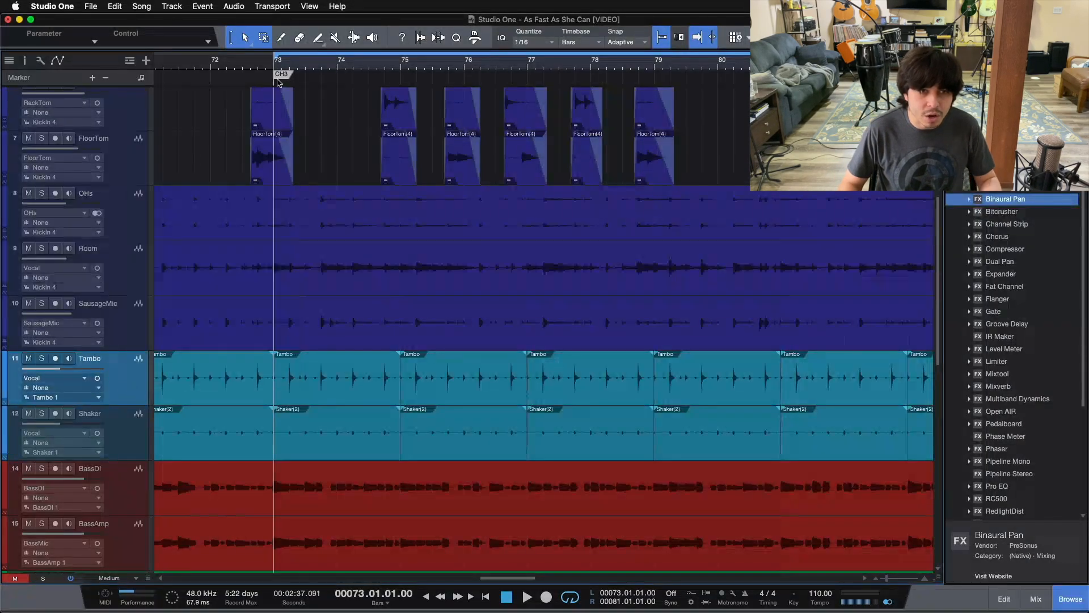
Step: Copy a Tambo event onto the Tambo 2 track and extend its edges to span about bar 60 to about bar 75
key("z")
key("z")
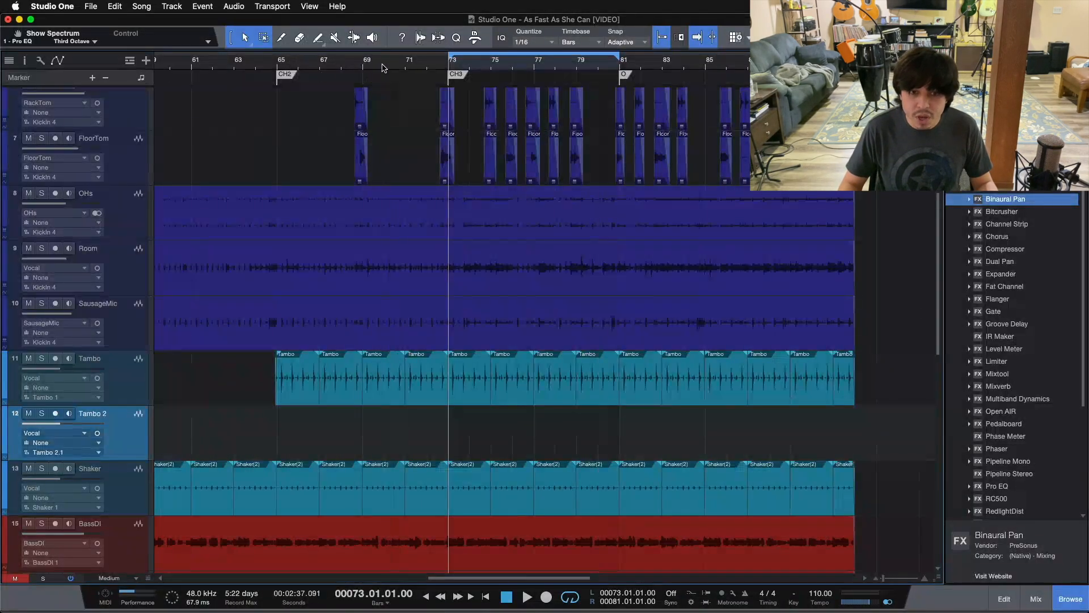
left_click_drag(321, 67, 360, 97)
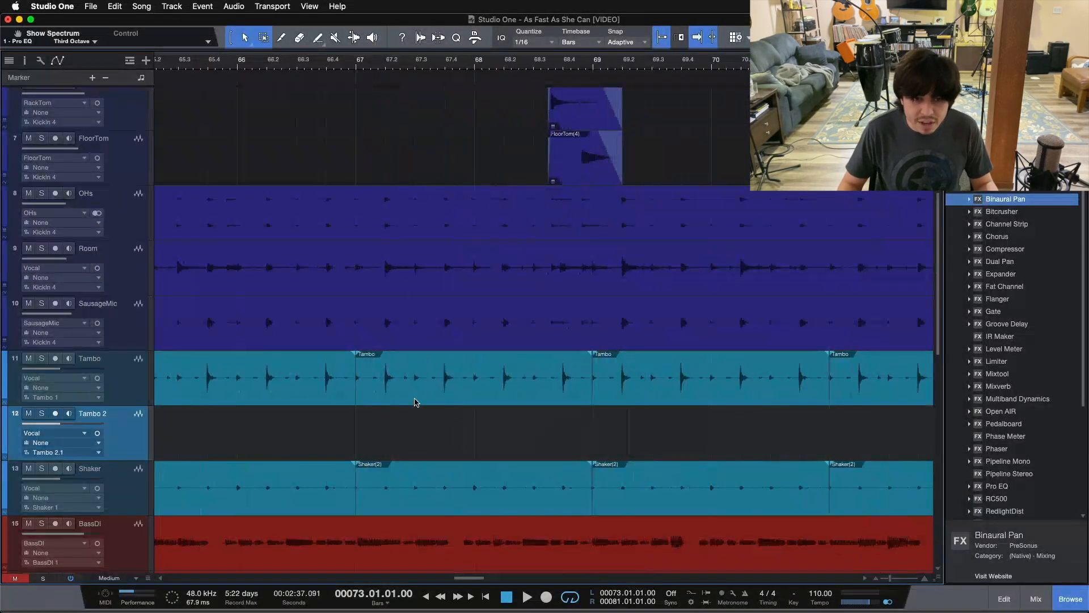
left_click(414, 402)
left_click_drag(415, 402, 165, 417)
left_click_drag(342, 63, 363, 35)
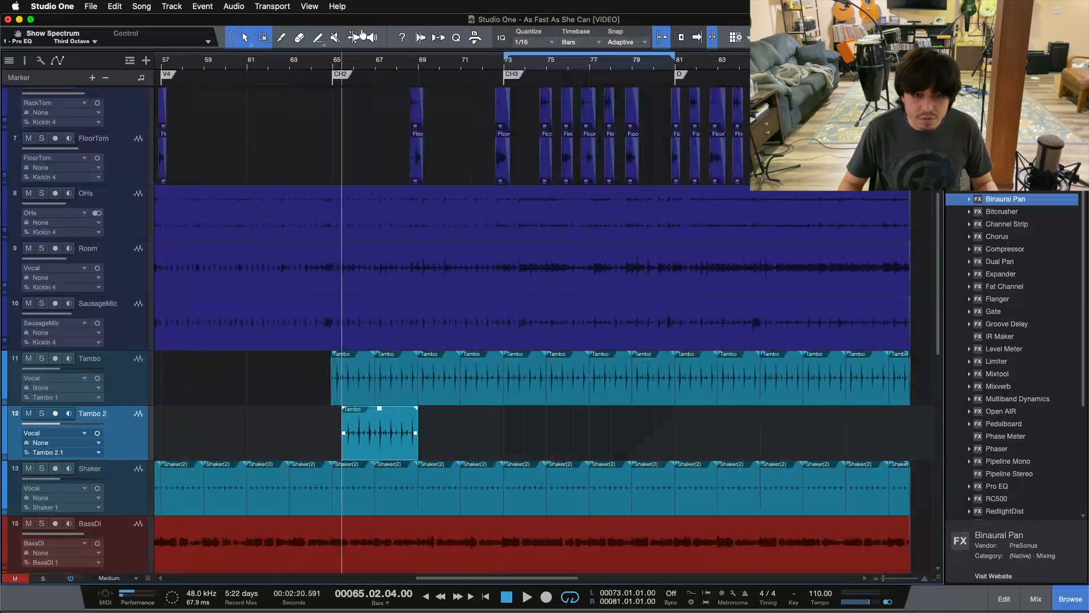
left_click_drag(418, 424, 755, 425)
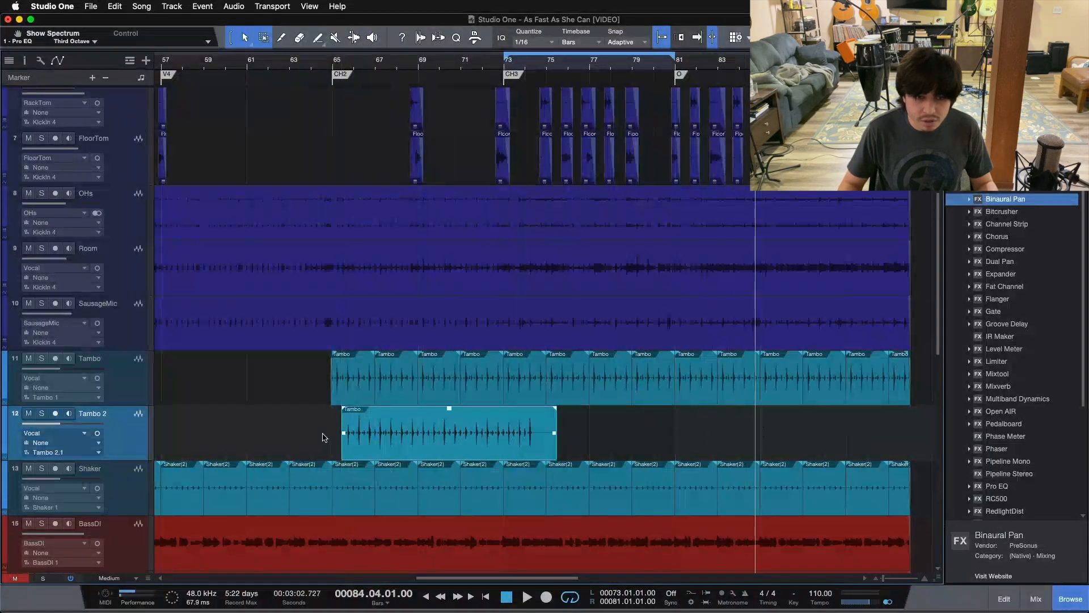
left_click_drag(336, 425, 236, 424)
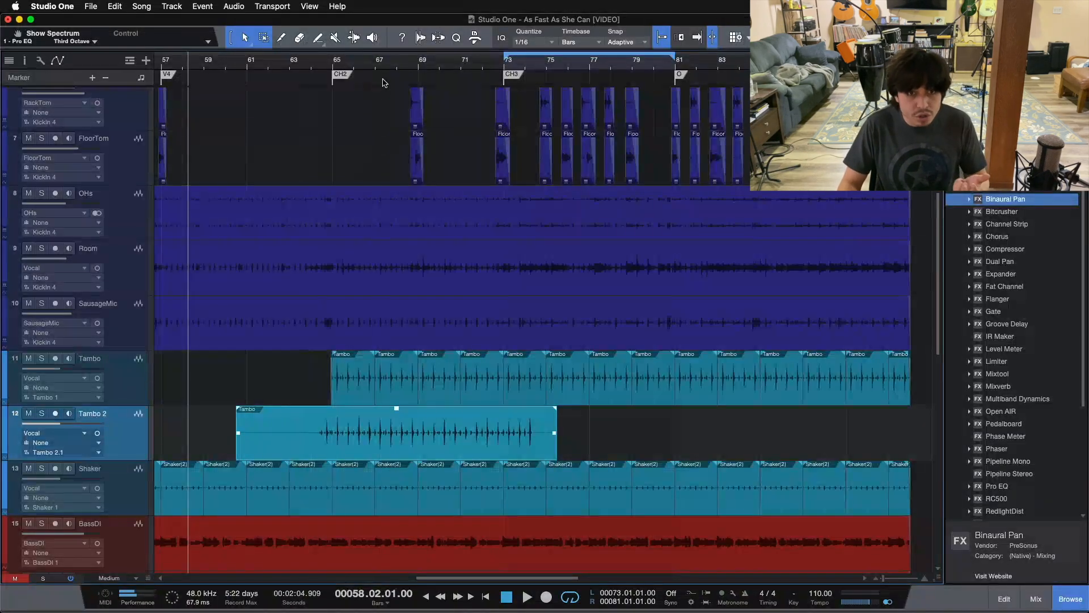
left_click_drag(381, 68, 381, 82)
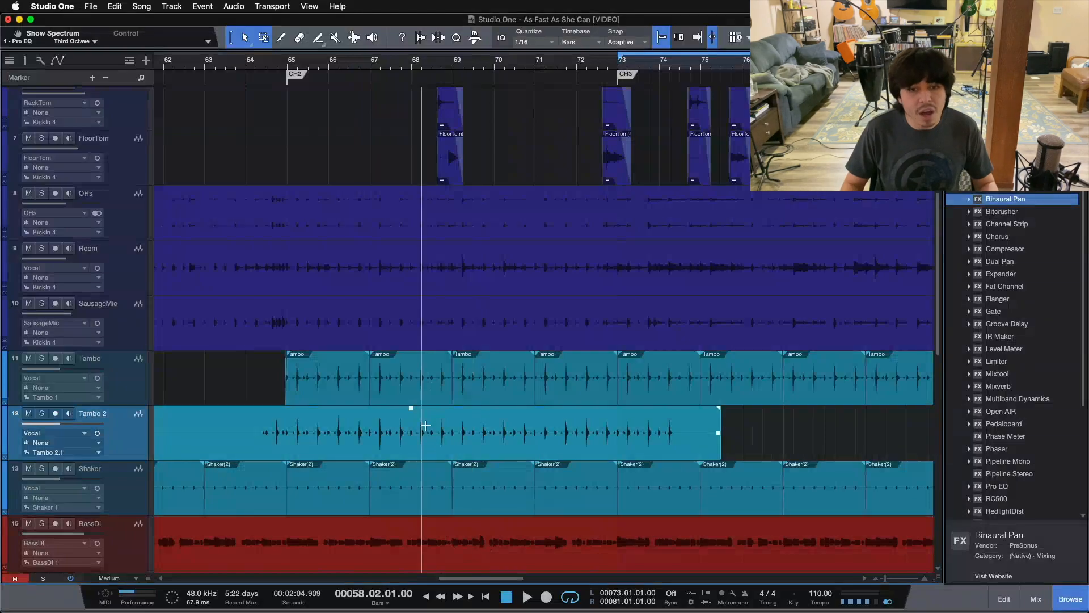
left_click_drag(452, 427, 534, 428)
left_click(557, 436)
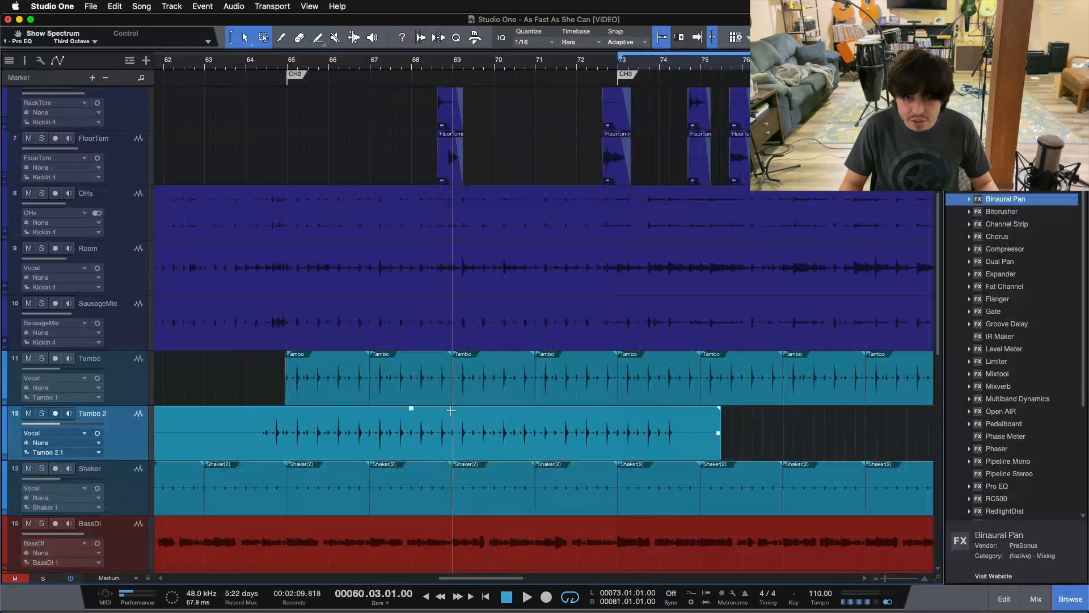
left_click_drag(451, 410, 532, 415)
mouse_move(501, 62)
left_mouse_down()
mouse_move(511, 87)
mouse_move(521, 80)
mouse_move(502, 80)
mouse_move(507, 70)
left_mouse_up()
key("super+z")
key("super+z")
key("super+z")
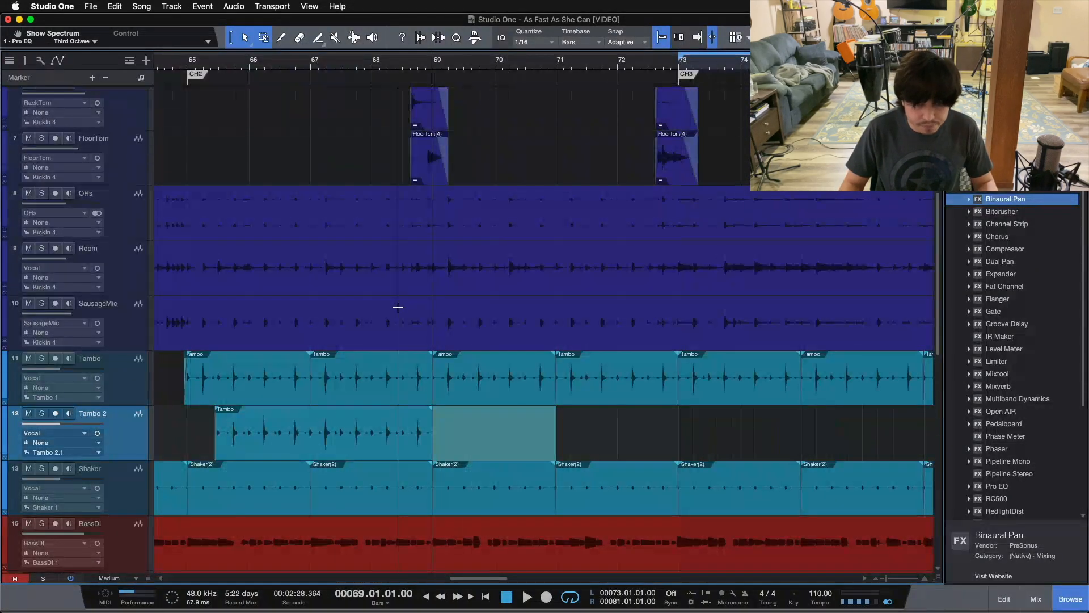
key("super+shift+z")
key("super+shift+z")
key("super+shift+z")
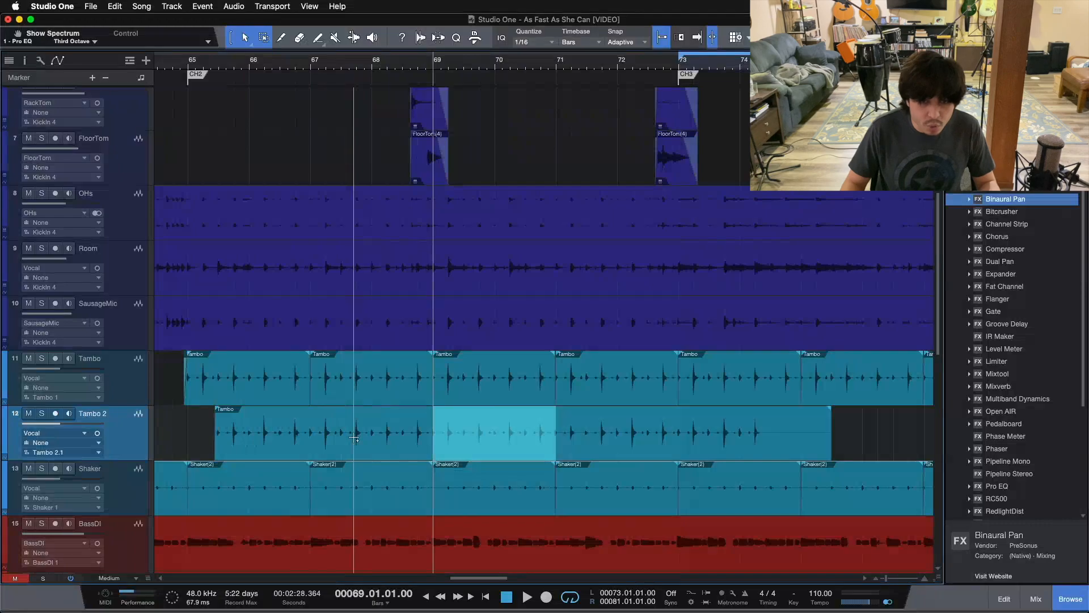
Step: Isolate bars 67 to 69 of the Tambo 2 event by splitting it there and deleting the pieces on both sides
left_click_drag(311, 441, 432, 423)
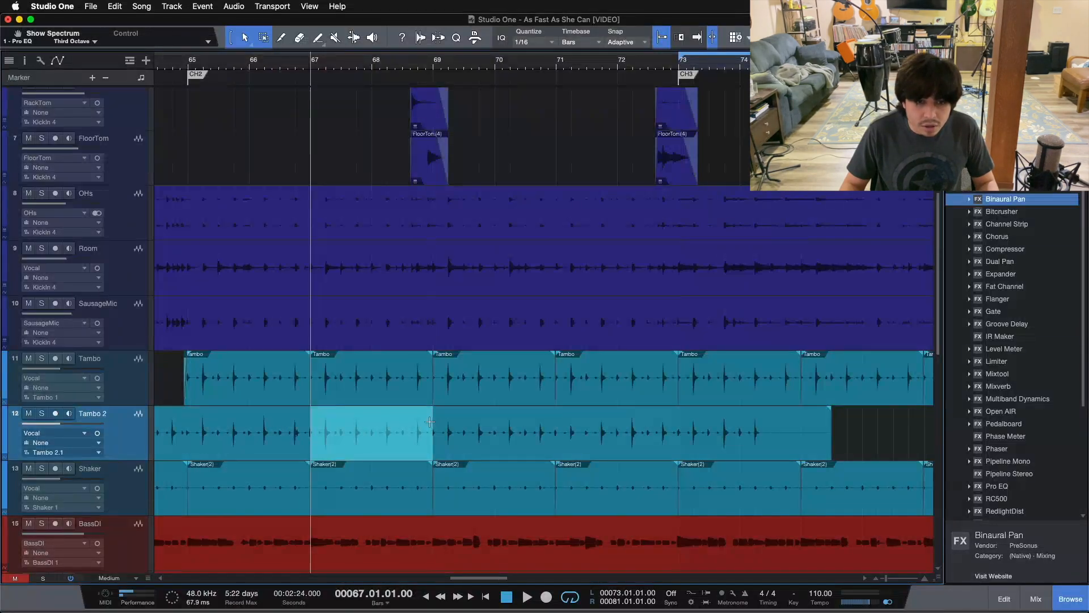
key("super+alt+x")
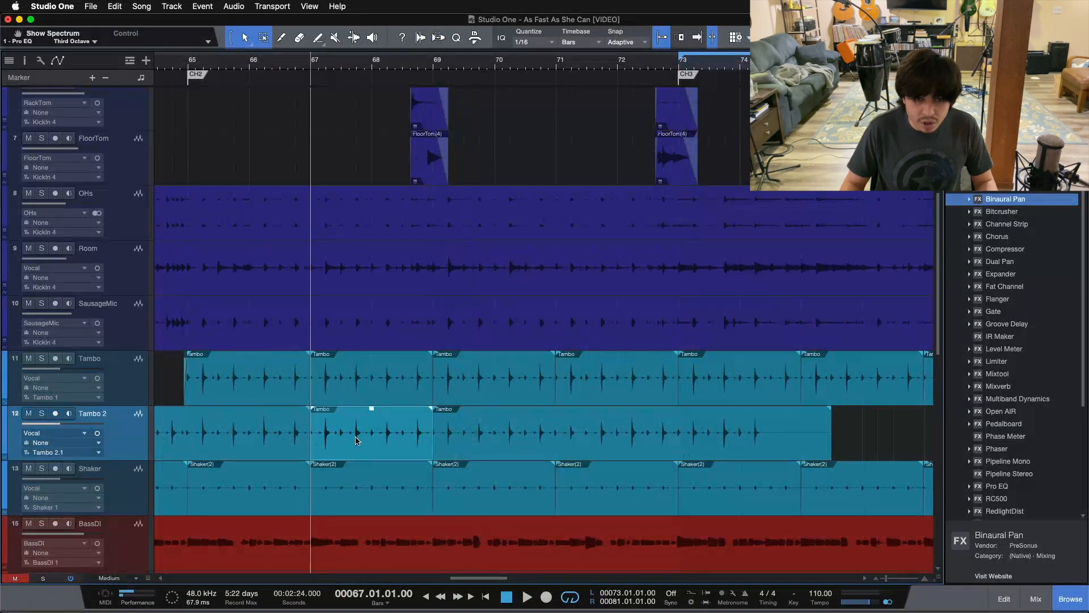
left_click(490, 452)
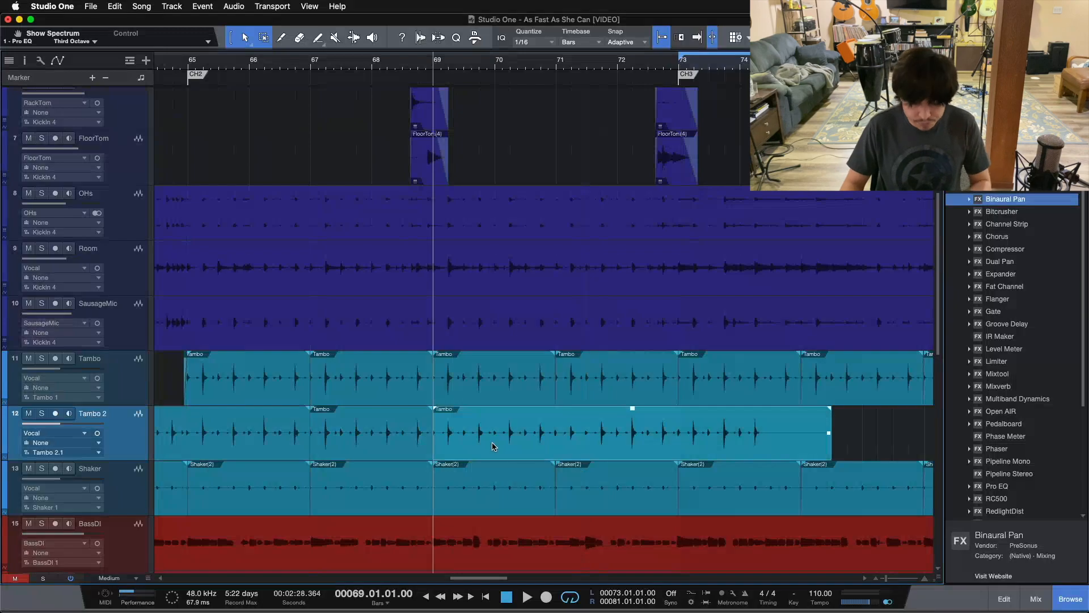
key("Delete")
left_click(298, 453)
key("Delete")
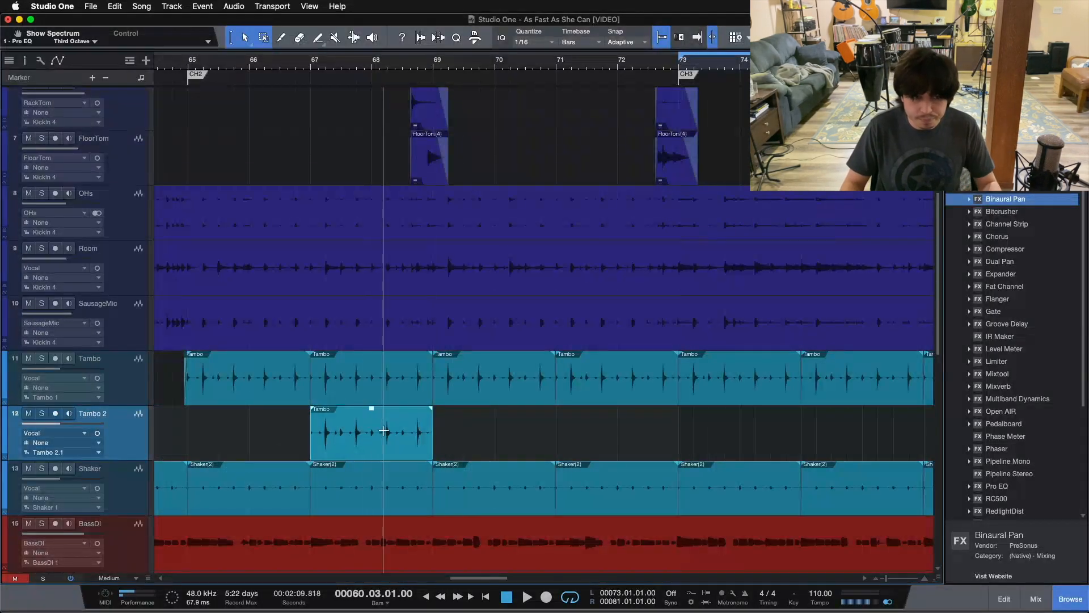
Step: Move the two-bar tambourine event to the start of bar 65 and duplicate it right behind itself at bar 67
left_click_drag(380, 440, 258, 440)
left_click_drag(262, 65, 457, 83)
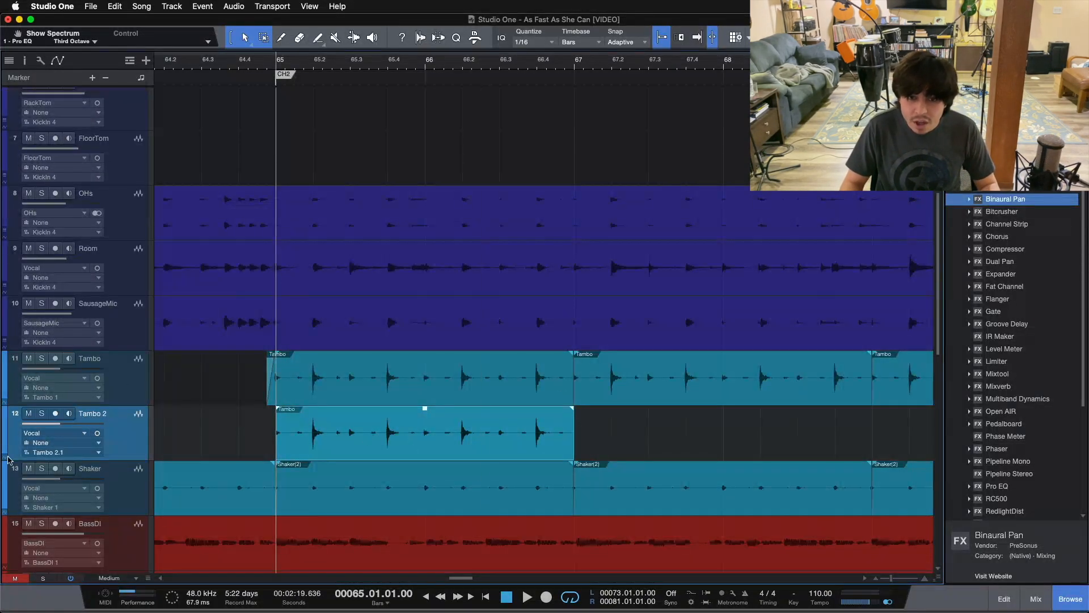
mouse_move(579, 441)
left_mouse_down()
mouse_move(866, 441)
mouse_move(574, 441)
left_mouse_up()
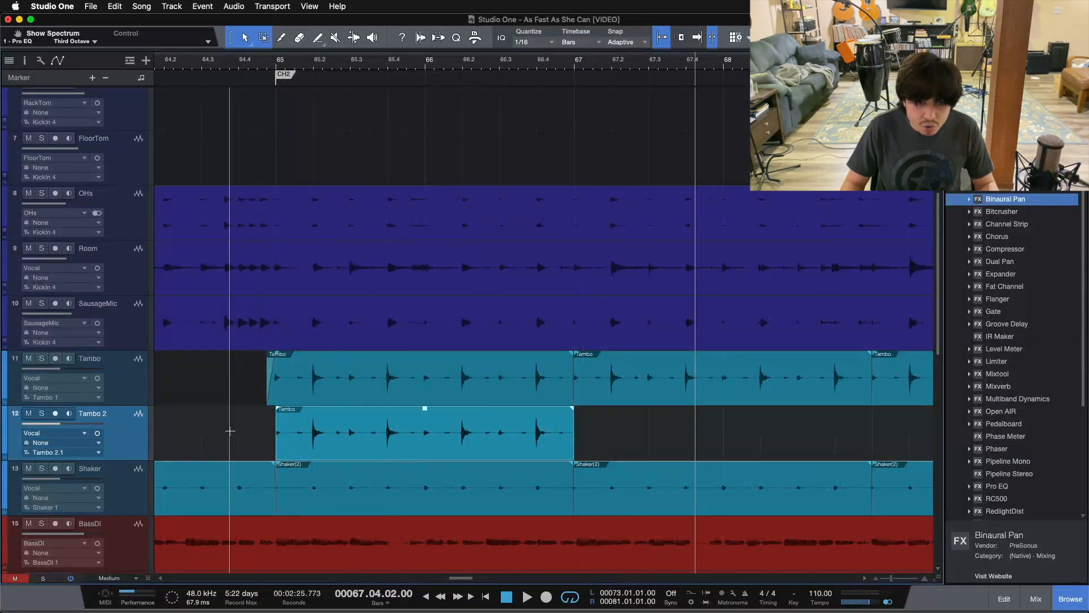
mouse_move(276, 438)
left_mouse_down()
mouse_move(181, 439)
mouse_move(285, 445)
left_mouse_up()
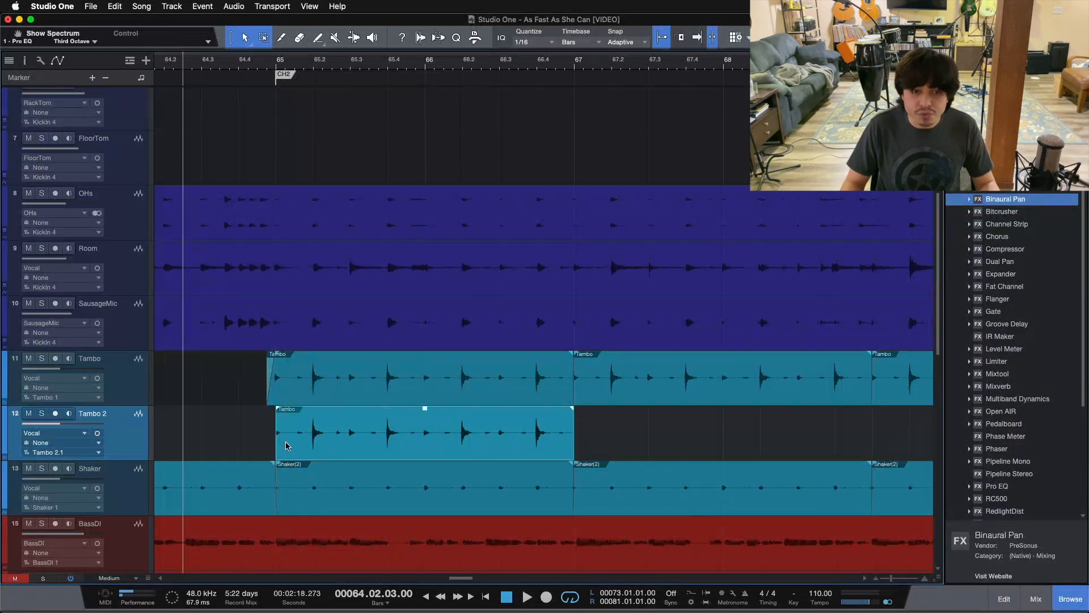
key("d")
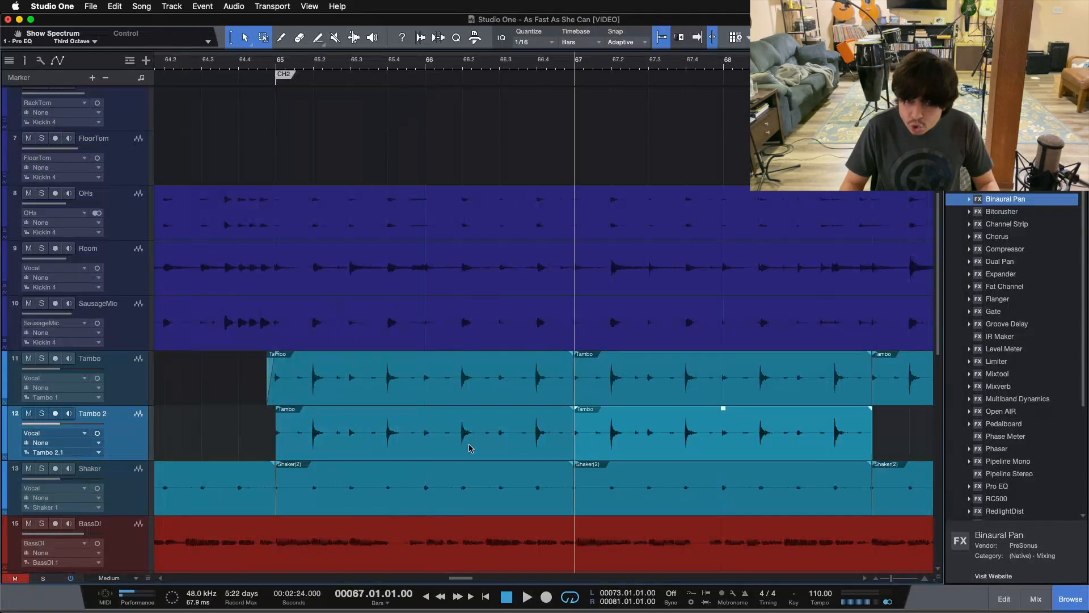
Step: Select both Tambo 2 events, solo the track, and play from bar 65 across their join
left_click_drag(574, 452, 570, 452)
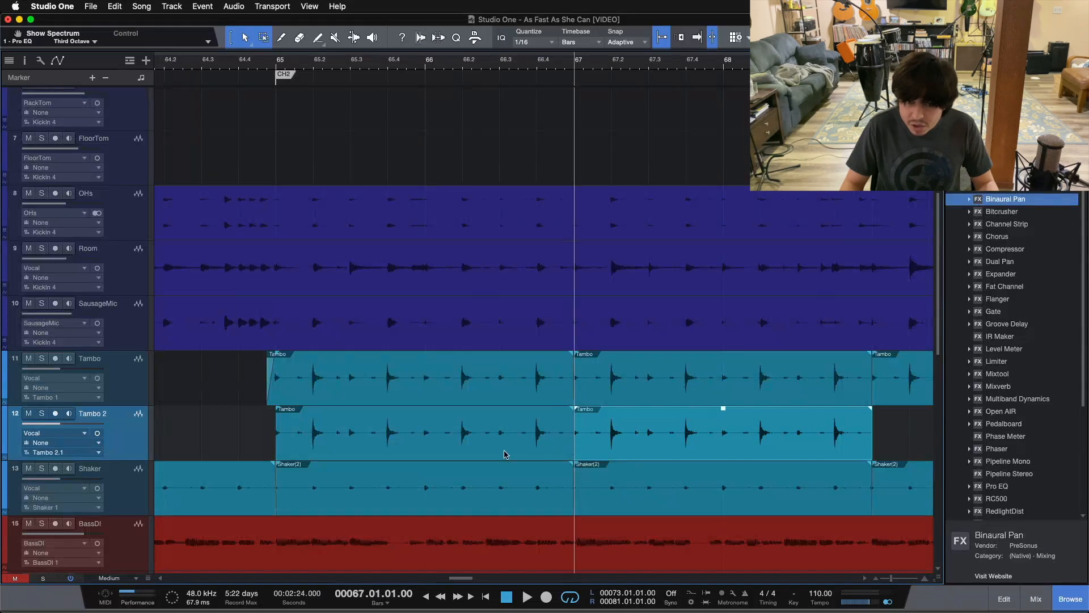
mouse_move(577, 453)
left_mouse_down()
mouse_move(629, 453)
mouse_move(513, 452)
mouse_move(575, 449)
left_mouse_up()
left_click_drag(473, 66, 433, 73)
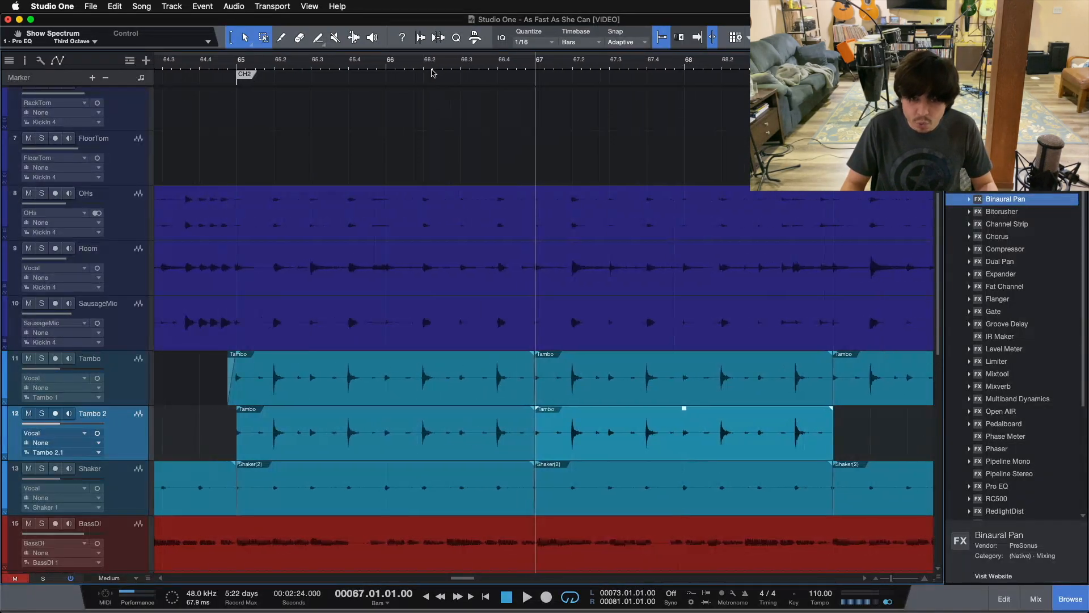
left_click(522, 444)
left_click(586, 450, "shift")
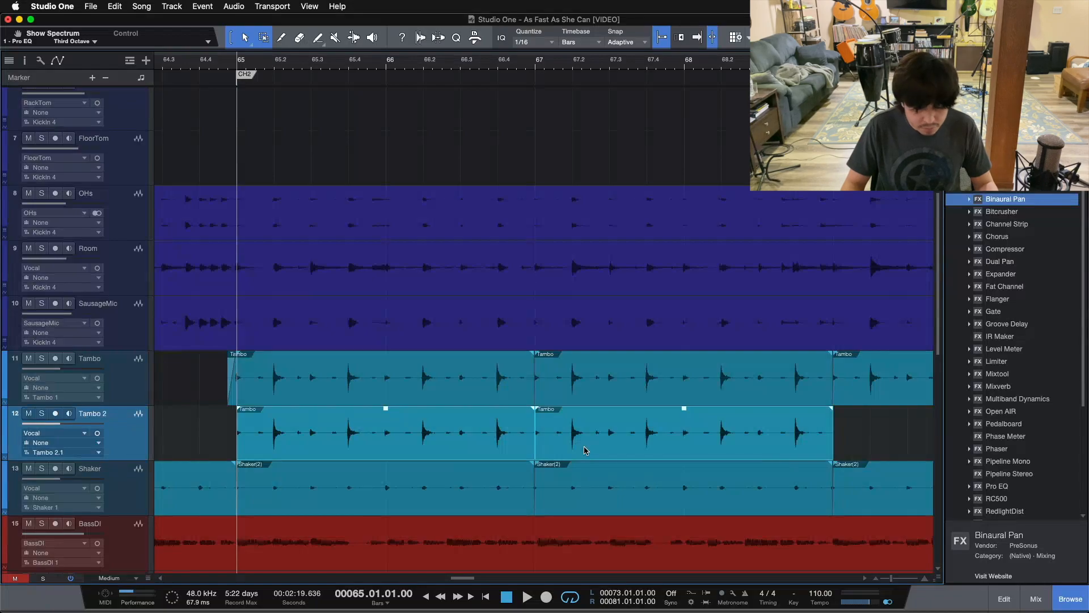
left_click(478, 441)
left_click(592, 444, "shift")
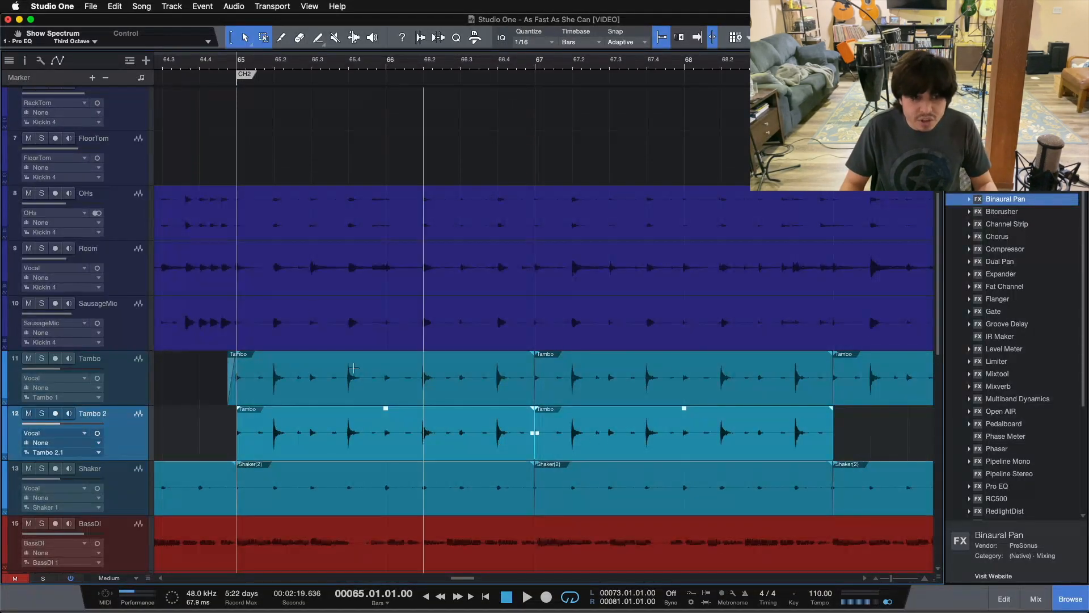
left_click(44, 413)
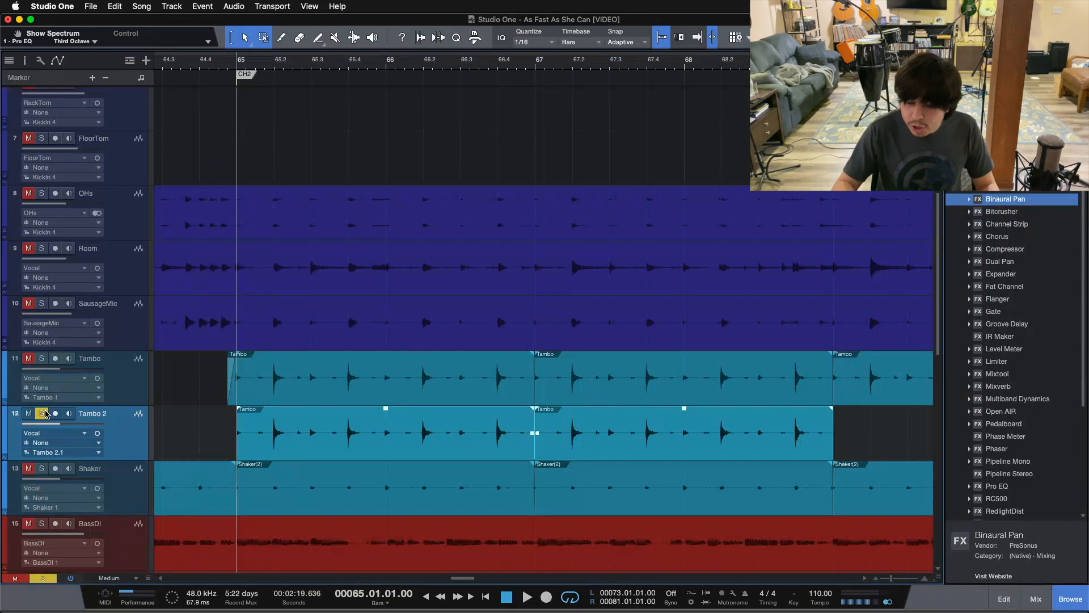
key("space")
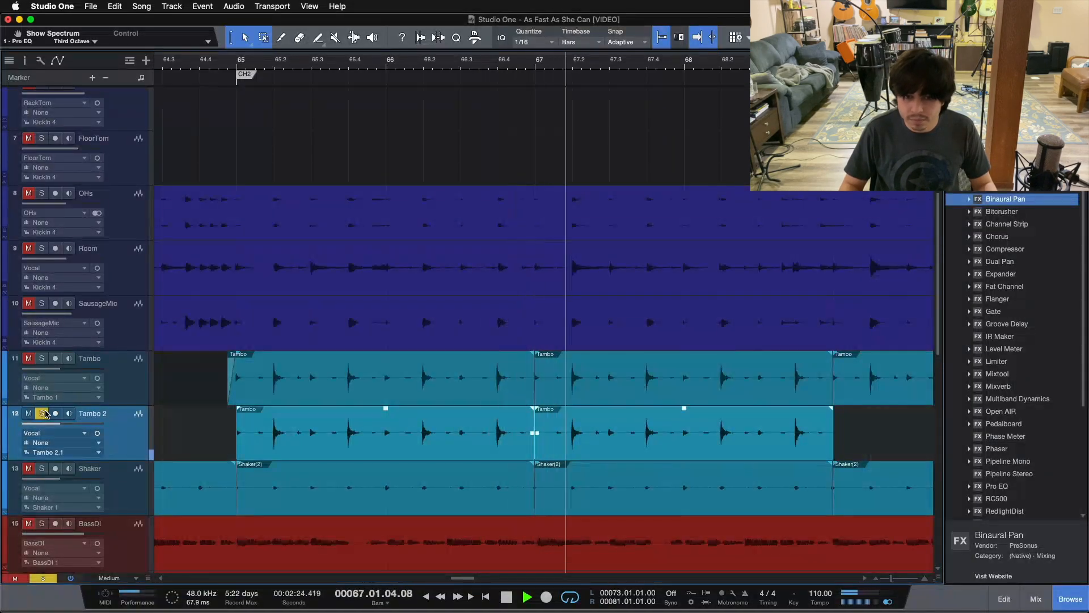
left_click_drag(491, 64, 501, 57)
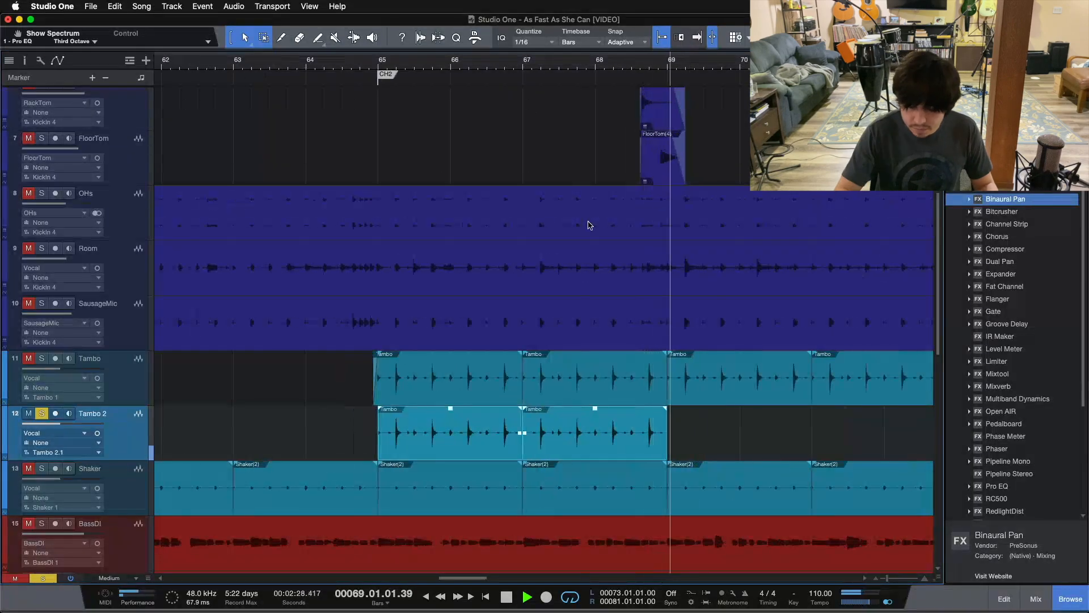
key("f")
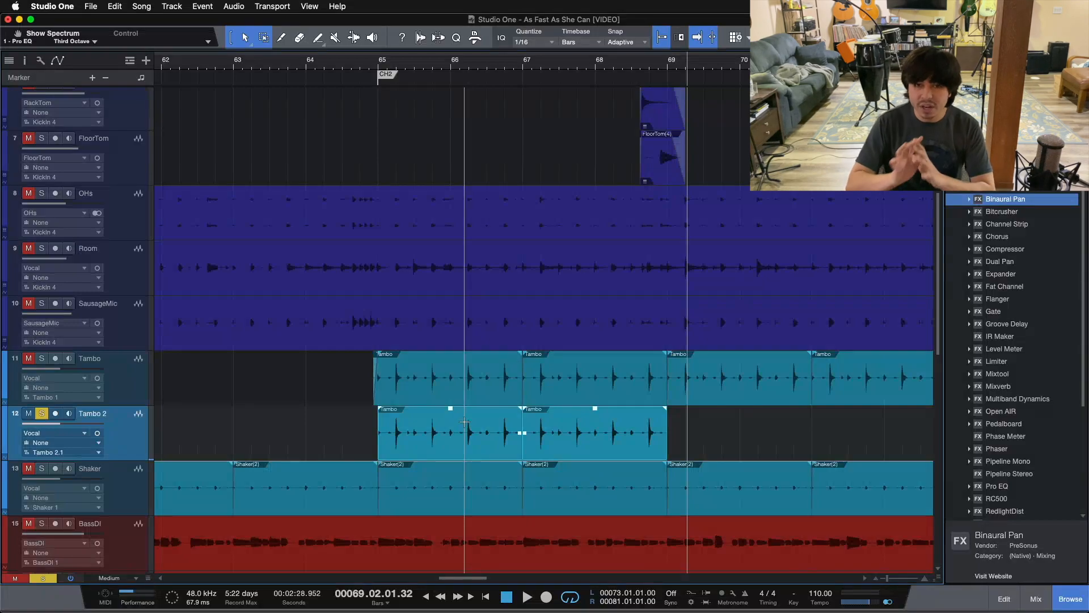
Step: Delete the second two-bar event from Tambo 2 and move the remaining one to the start of bar 7
left_click(690, 436)
left_click(626, 445)
key("Delete")
left_click_drag(482, 72, 188, 454)
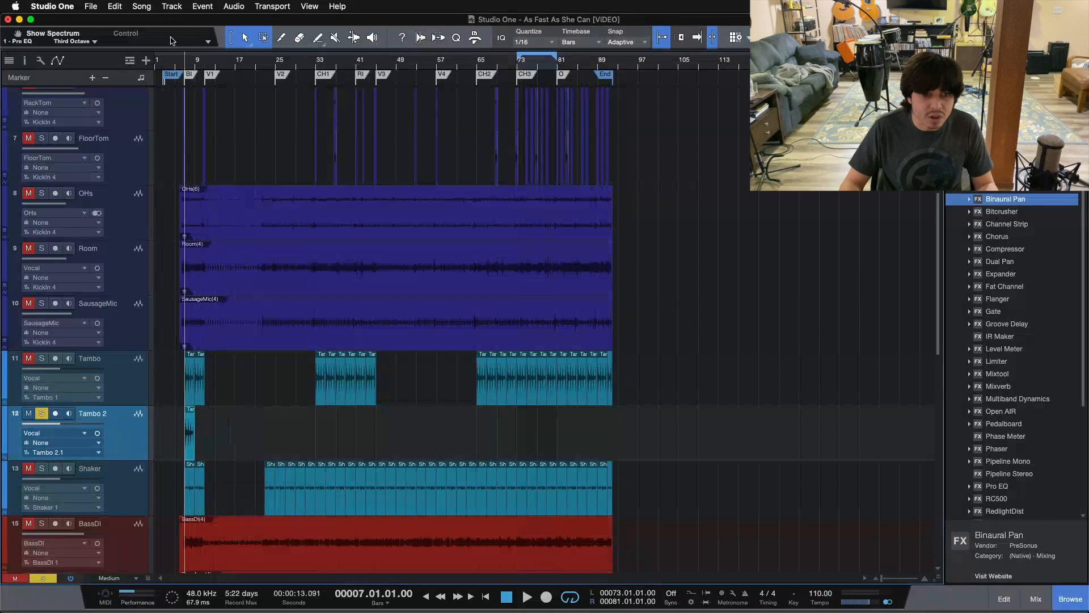
Step: Fill the Tambo 2 track with back-to-back duplicates of the two-bar event from bar 7 to the song's end
left_click_drag(181, 59, 286, 111)
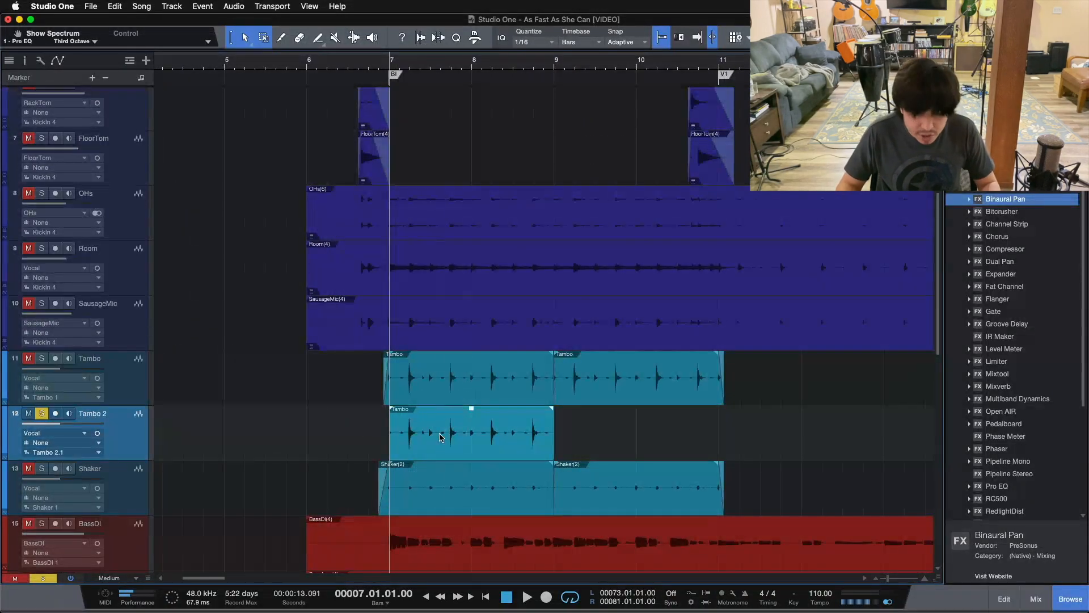
key("d")
left_click_drag(776, 433, 353, 440)
left_click_drag(817, 442, 334, 440)
key("d")
key("d")
left_click_drag(540, 64, 530, 44)
left_click_drag(699, 447, 258, 445)
key("d")
key("d")
key("d")
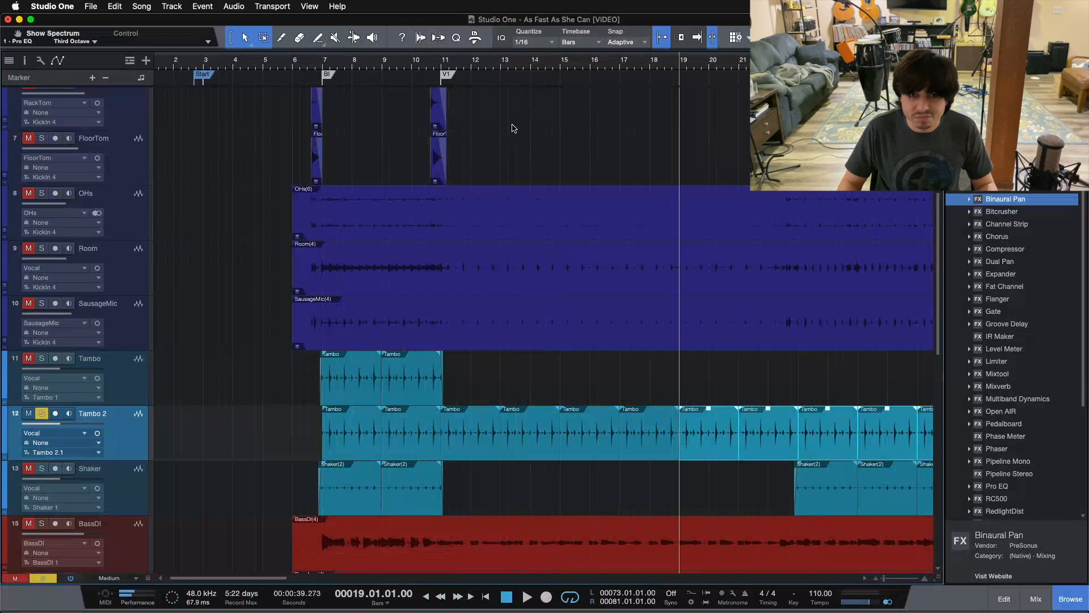
left_click_drag(510, 65, 486, 23)
key("d")
key("d")
key("d")
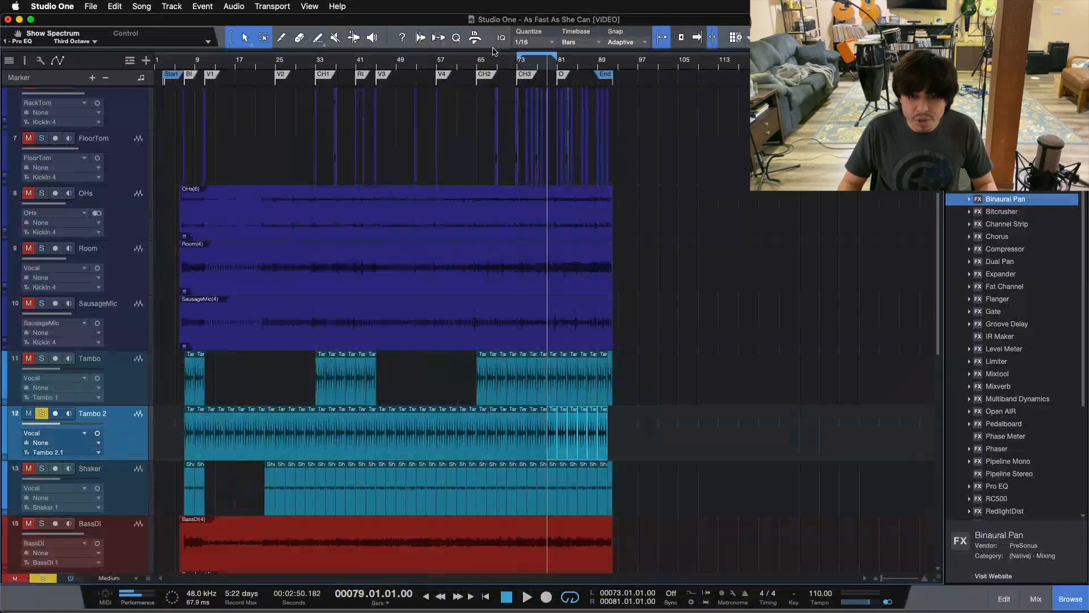
Step: Select all Tambo 2 events and play the looped track from bar 7 across several of their joins
left_click_drag(638, 451, 153, 432)
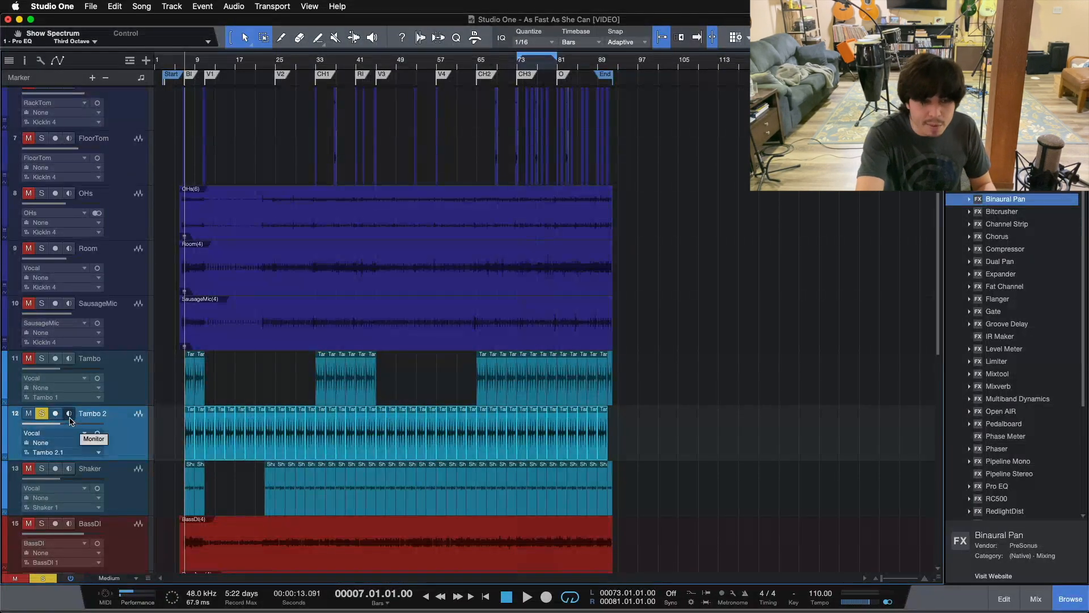
key("space")
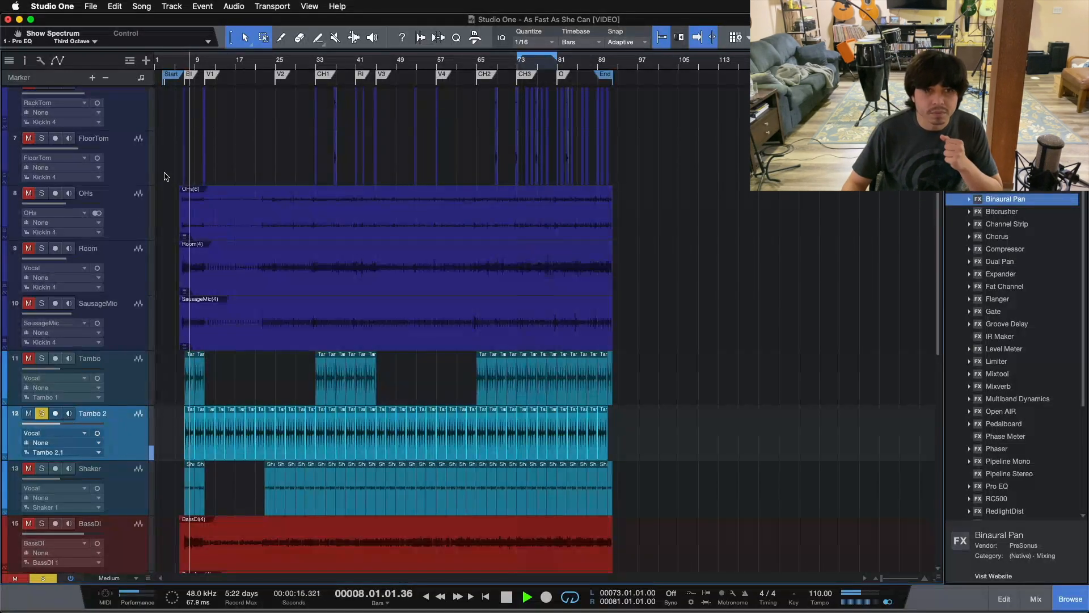
left_click_drag(195, 64, 308, 106)
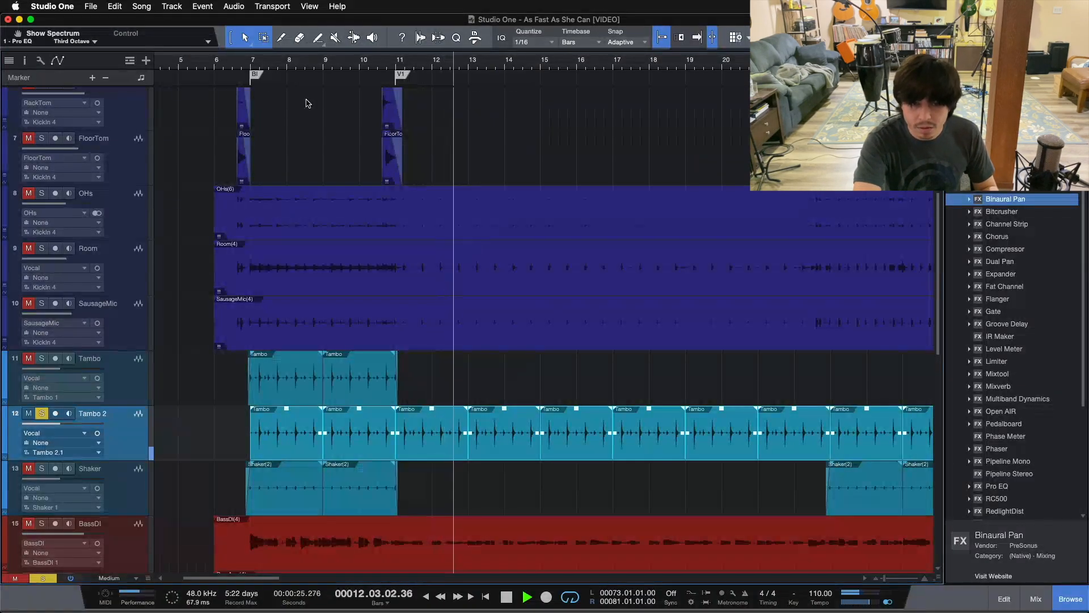
key("space")
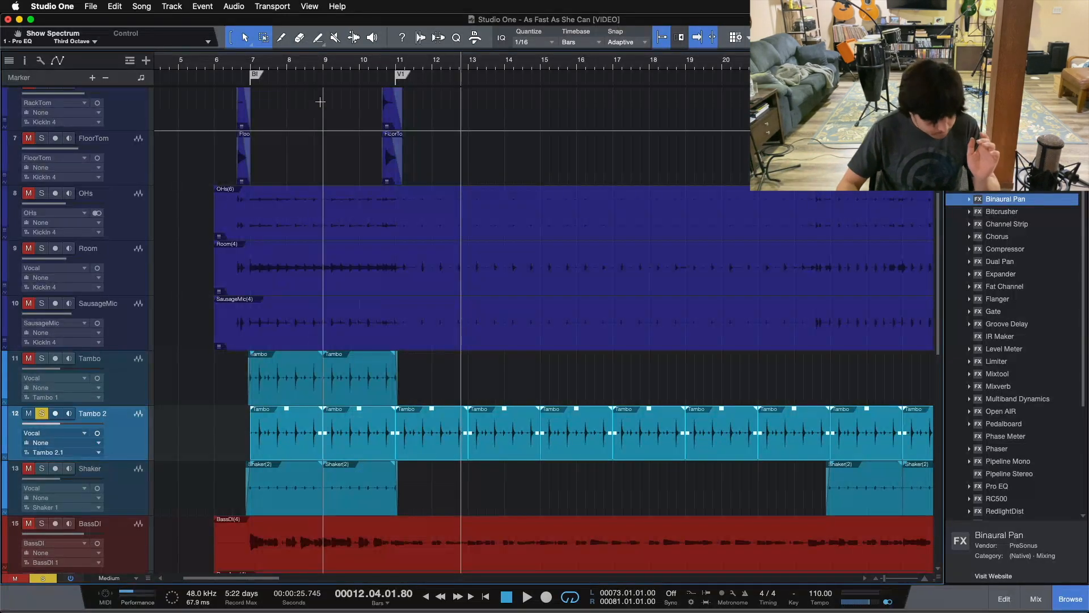
left_click_drag(336, 59, 286, 26)
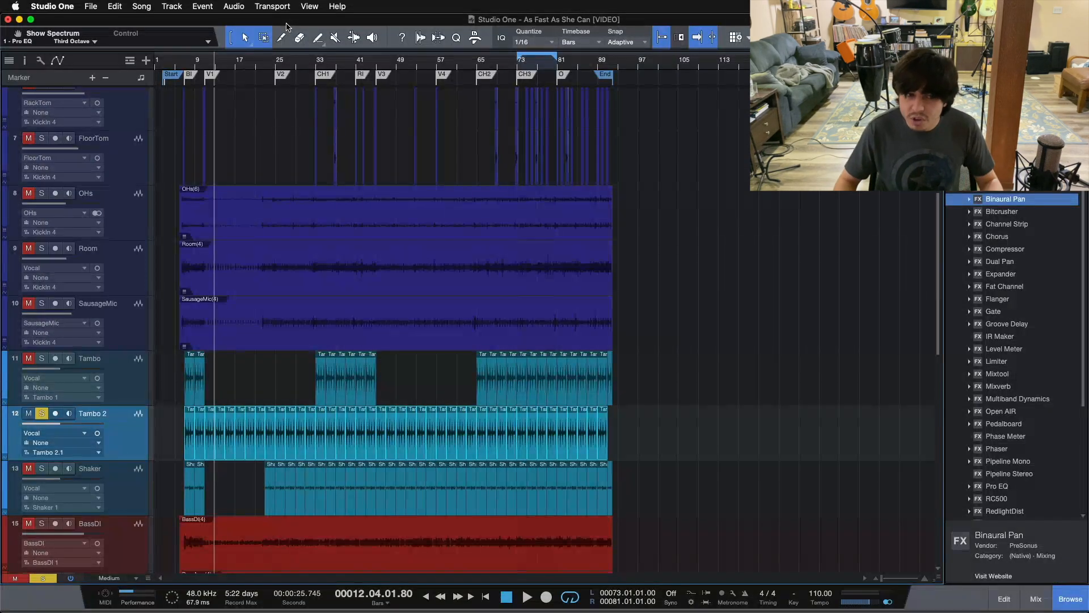
Step: Remove the Tambo 2 track from the song
left_click(655, 432)
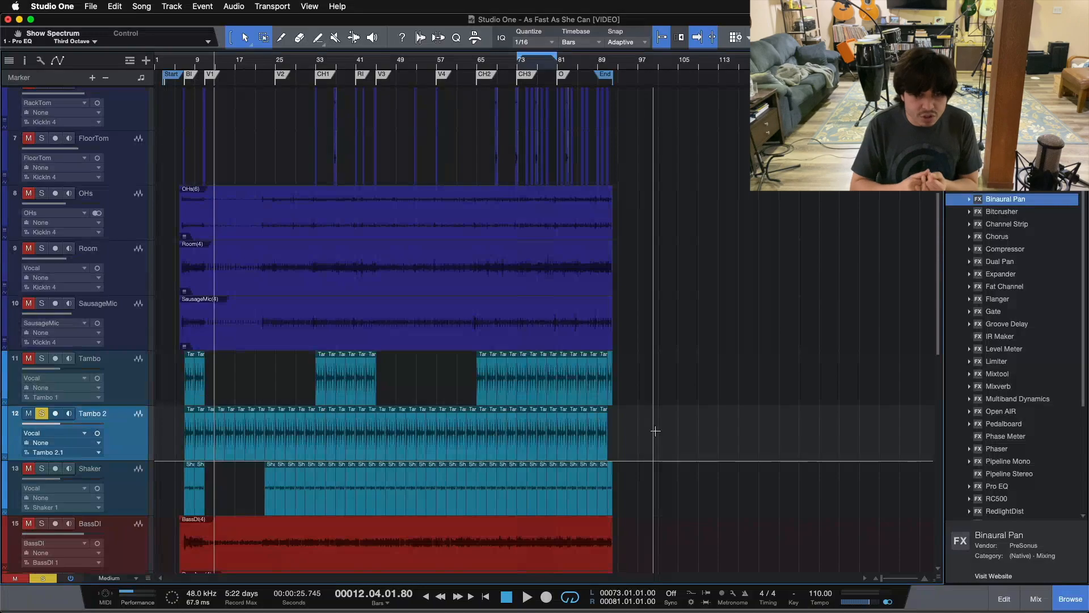
left_click_drag(676, 512, 718, 456)
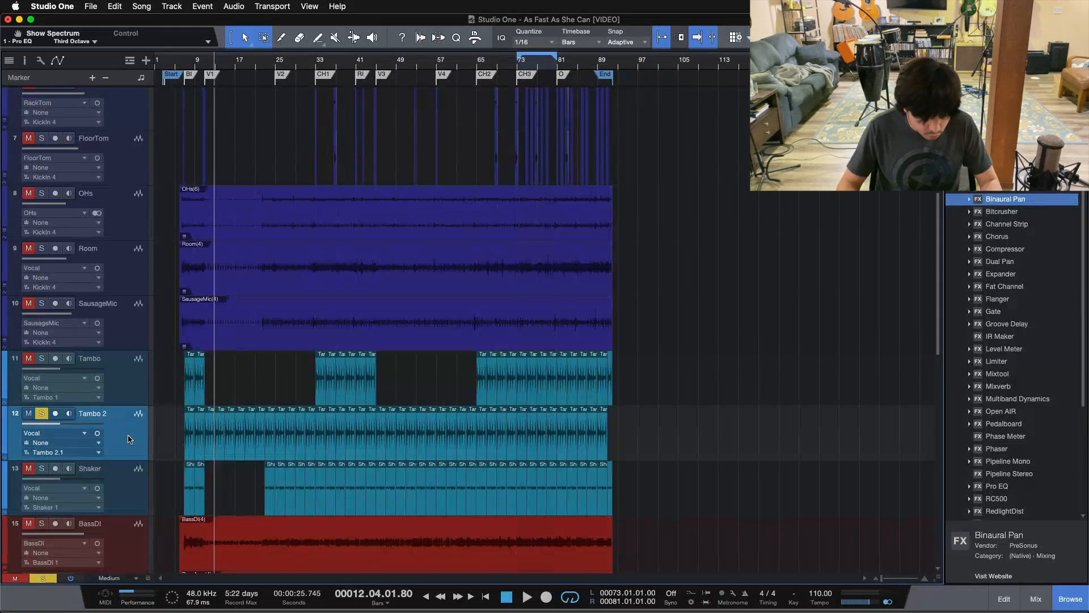
key("Delete")
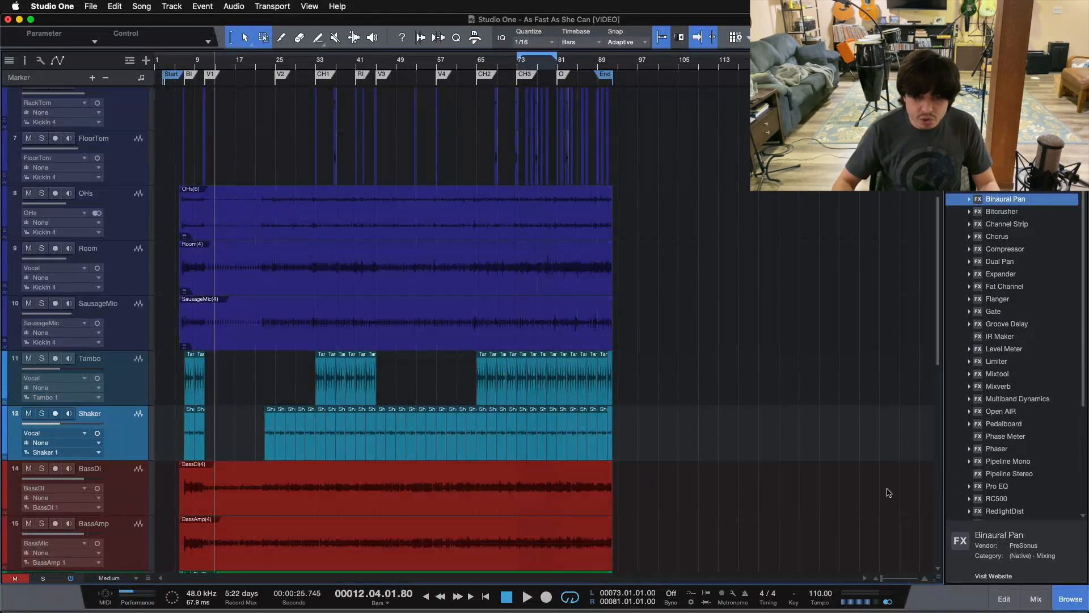
Step: Duplicate the Pad track without its events
scroll(827, 464, "down", 10)
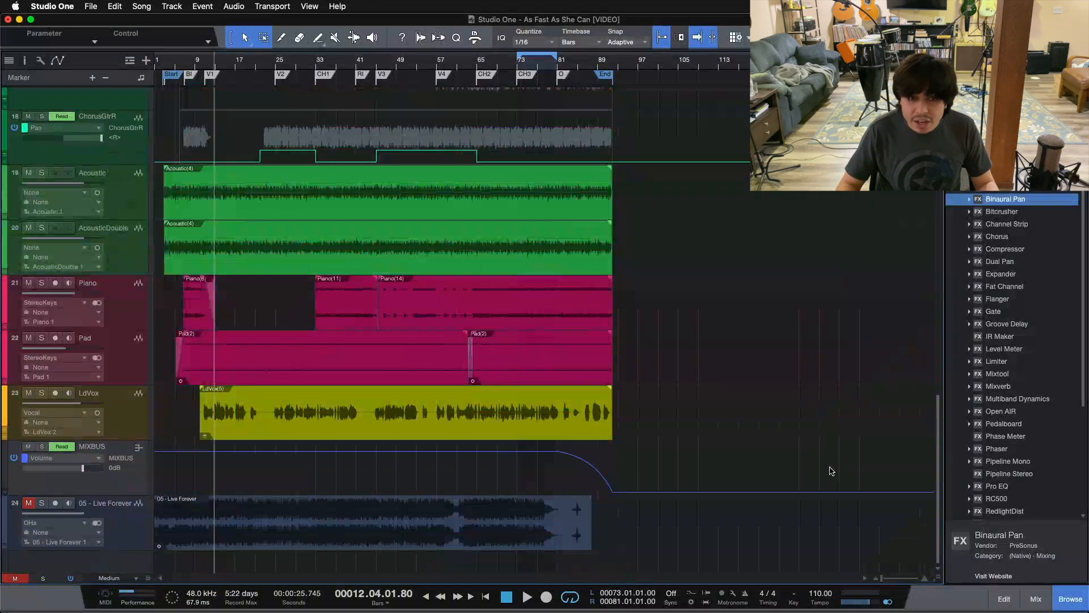
left_click(136, 351)
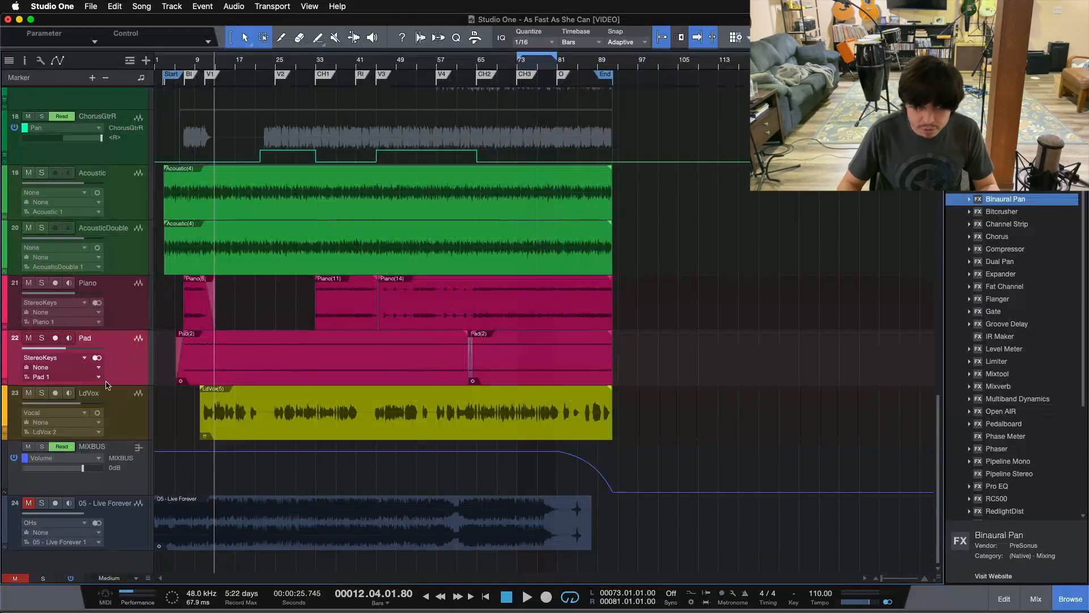
right_click(134, 369)
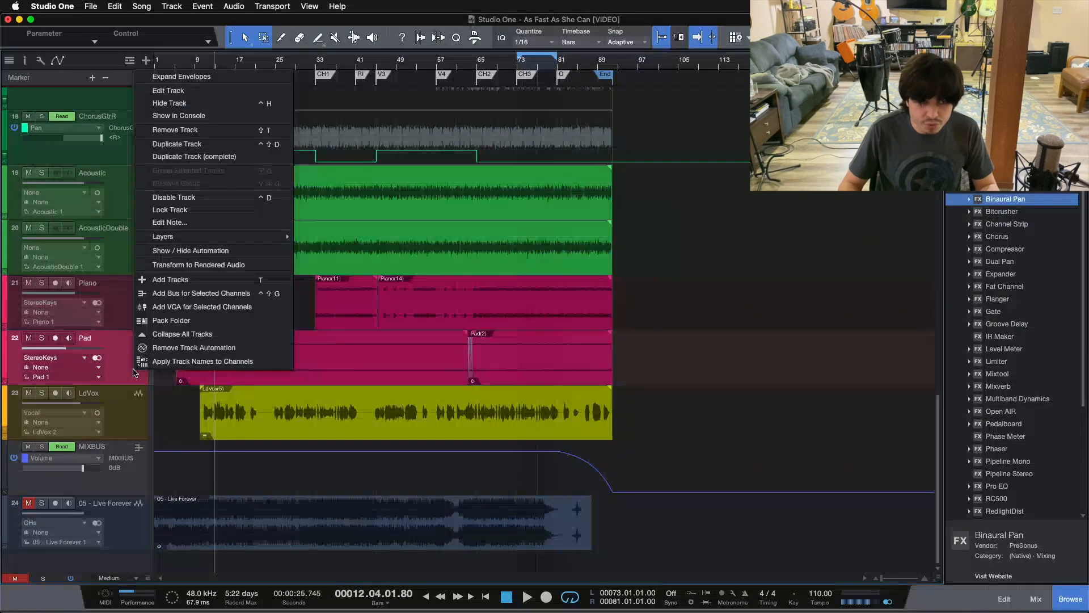
left_click(166, 146)
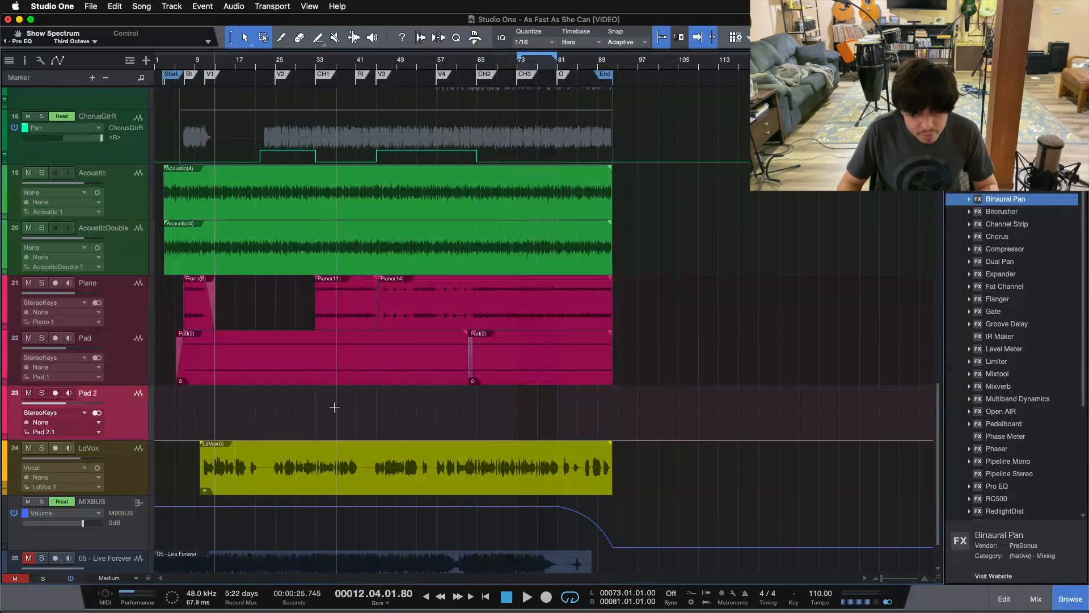
Step: Solo the original Pad track and play it from bar 33
left_click_drag(315, 410, 690, 423)
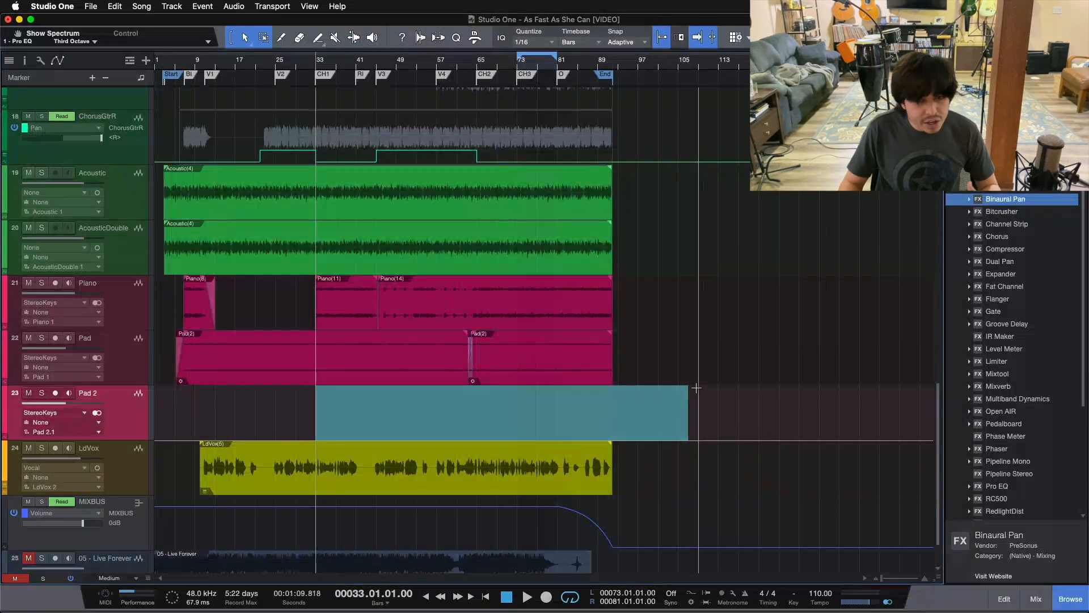
left_click(812, 391)
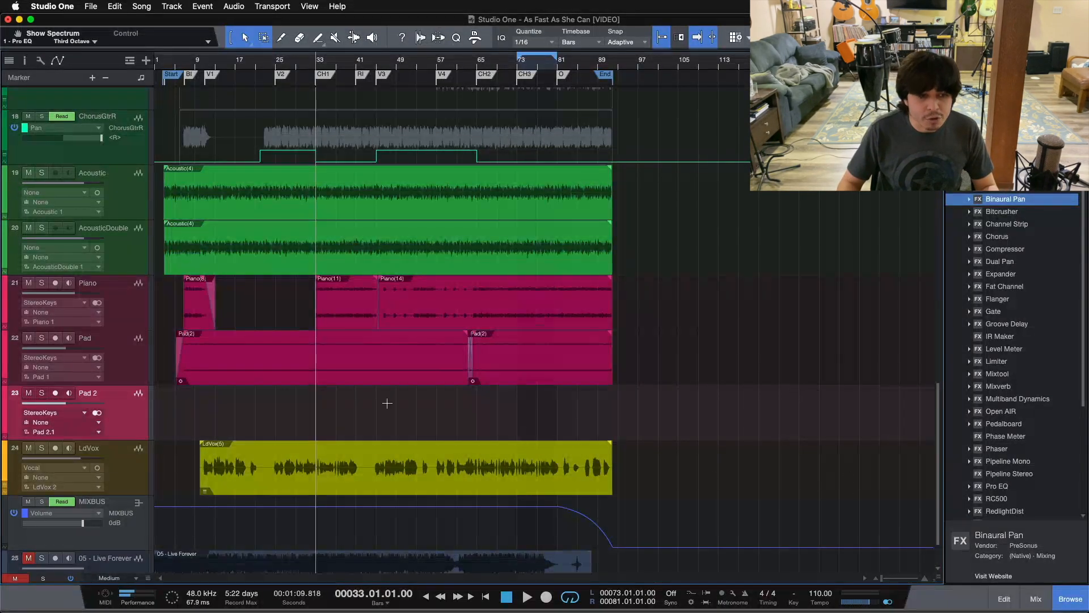
left_click(42, 338)
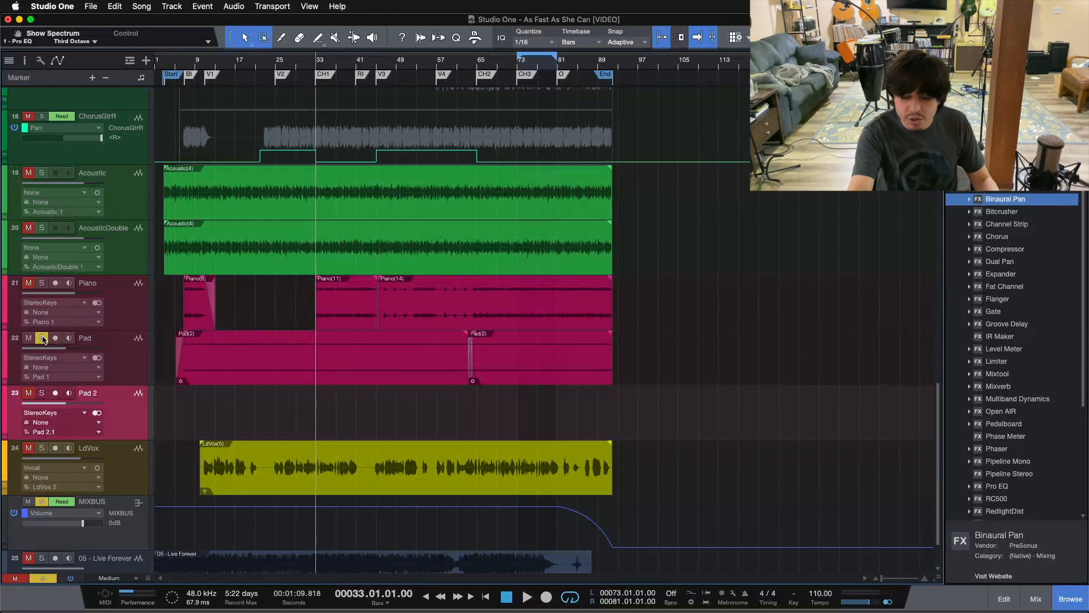
key("space")
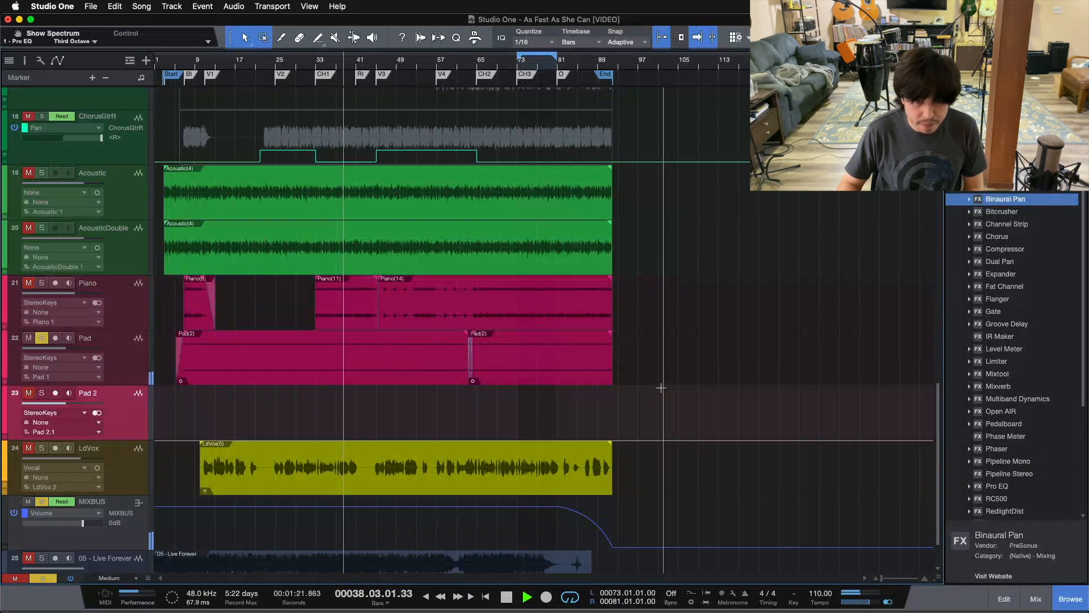
key("space")
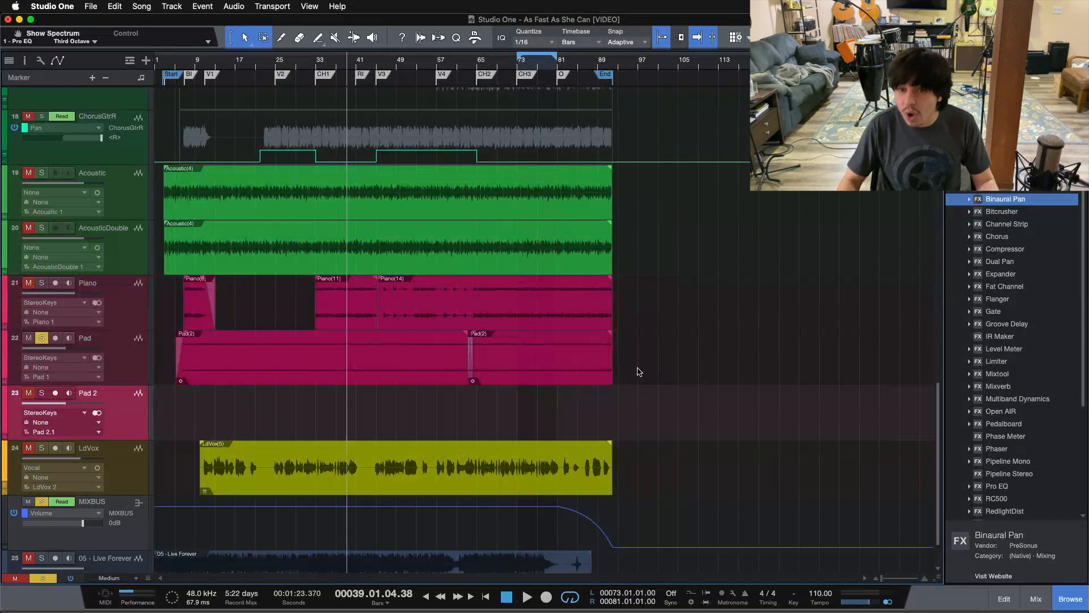
Step: Copy the first Pad event onto Pad 2 at the same position, extend it past its fading tail and remove its fade-in
left_click(242, 372)
left_click_drag(213, 374, 213, 430)
left_click(512, 434)
left_click_drag(473, 425, 525, 414)
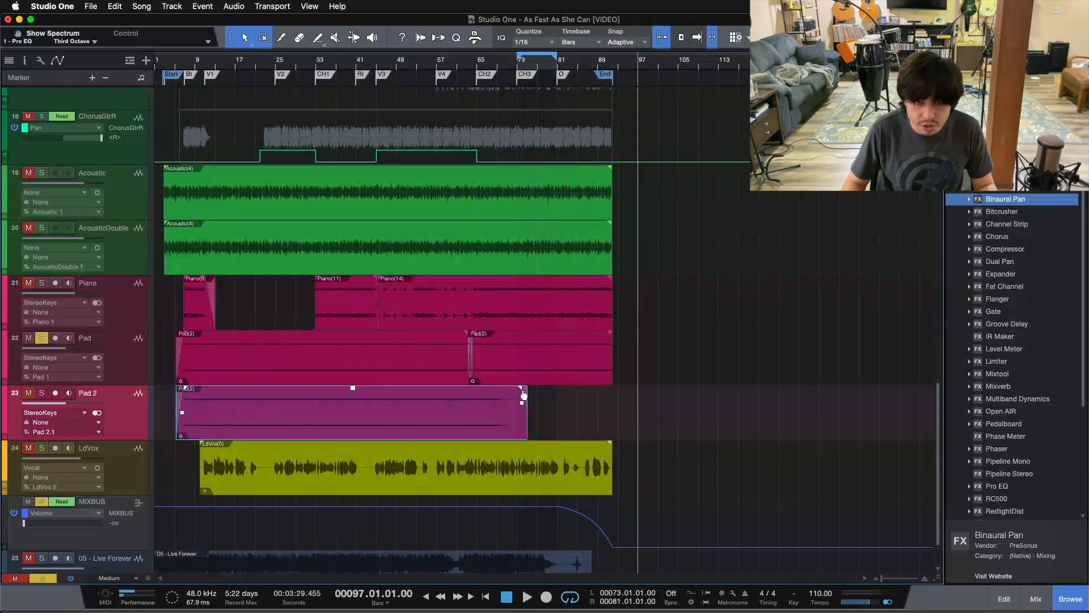
left_click_drag(184, 388, 97, 420)
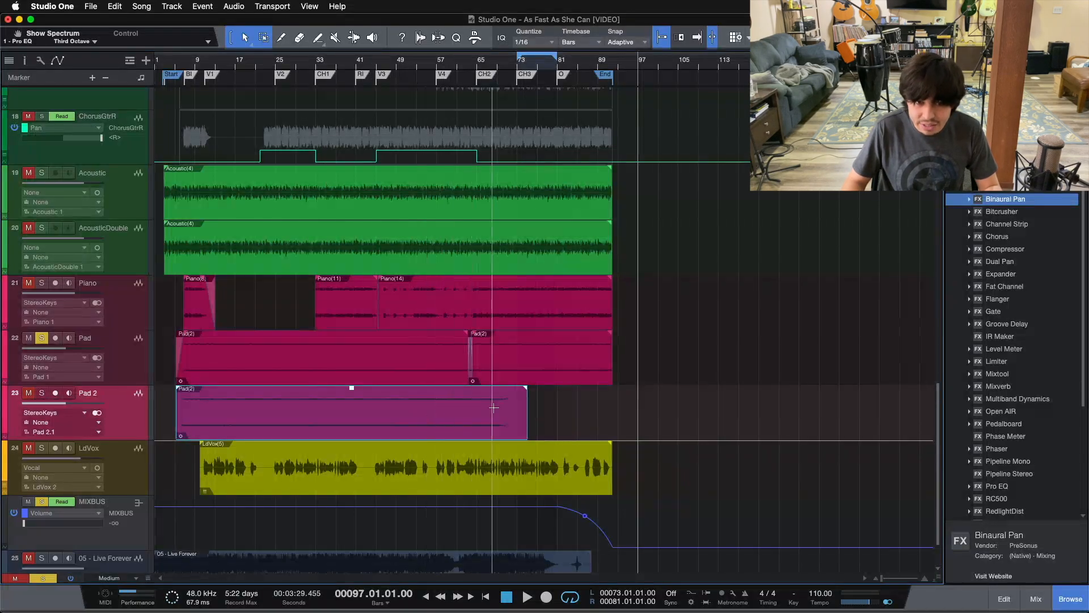
Step: Trim the Pad 2 event to run from bar 21 to bar 49 and move it to start at bar 5
left_click_drag(938, 578, 938, 566)
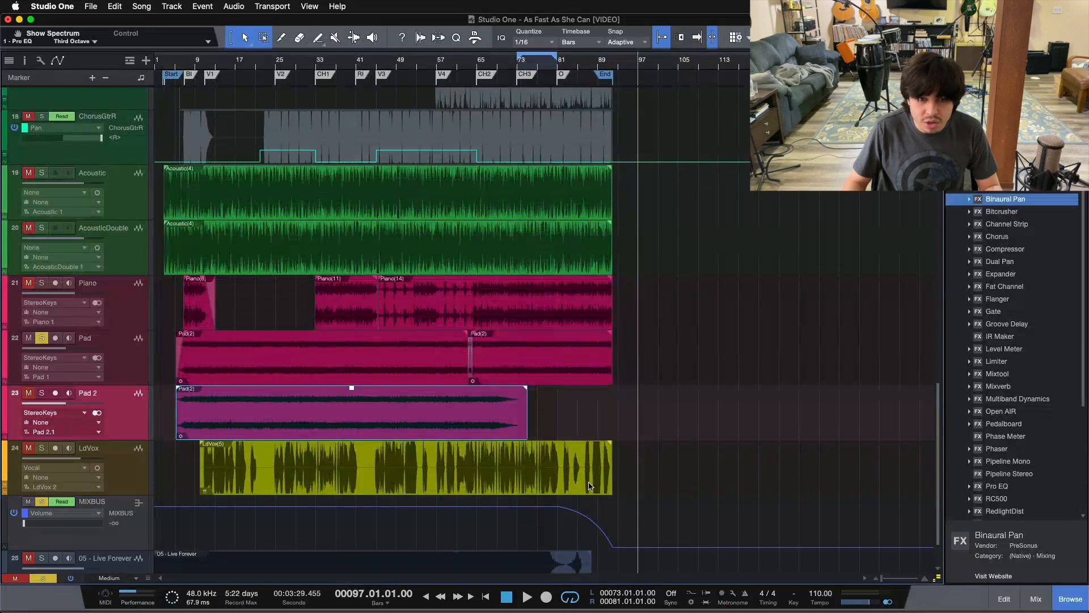
left_click_drag(525, 413, 537, 416)
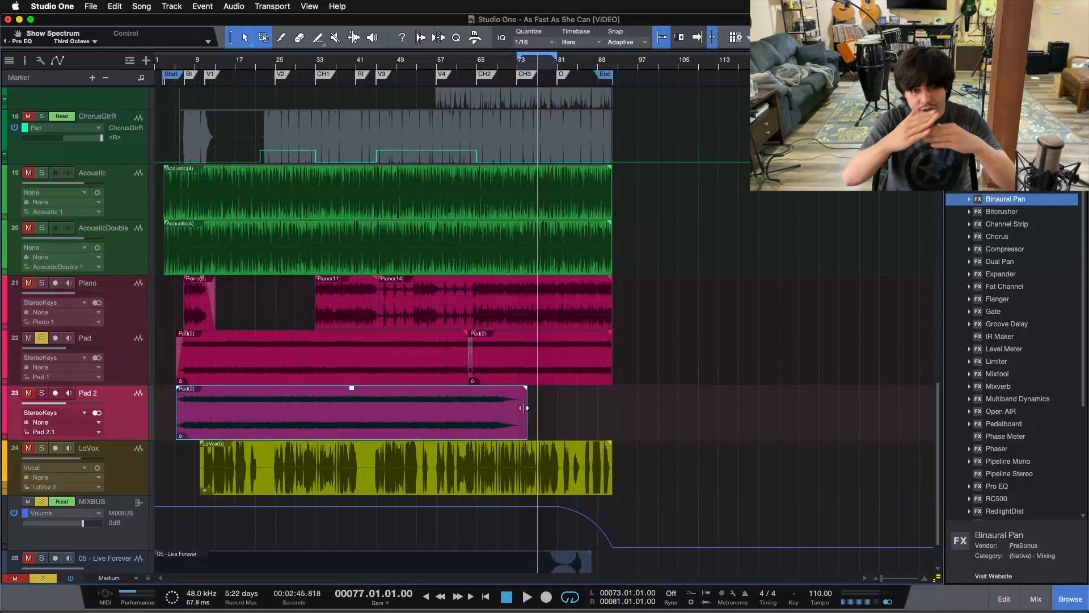
left_click_drag(525, 407, 393, 407)
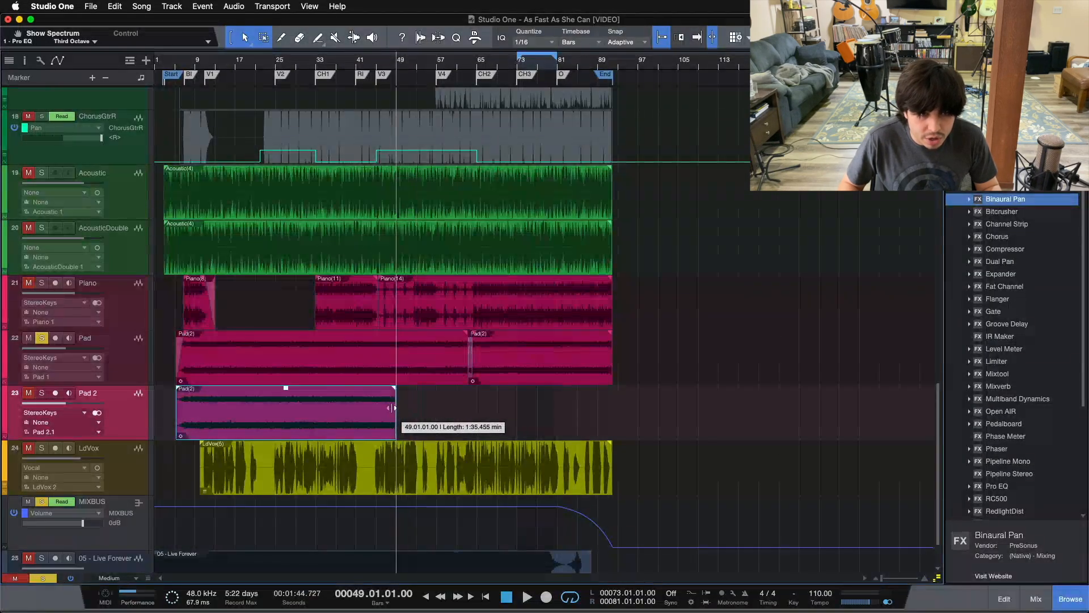
left_click_drag(177, 408, 256, 413)
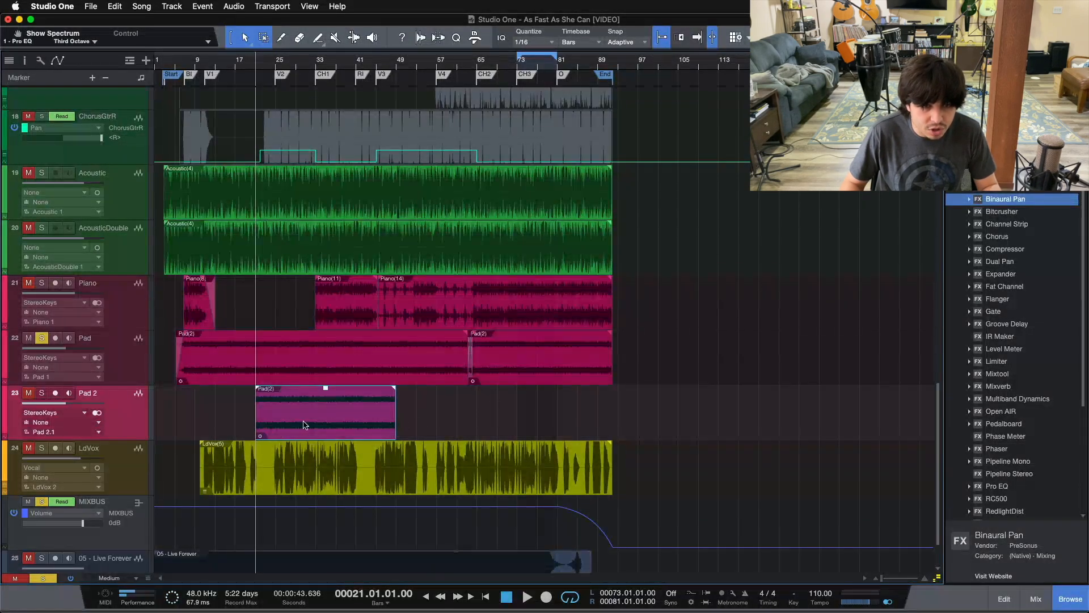
left_click_drag(304, 425, 230, 425)
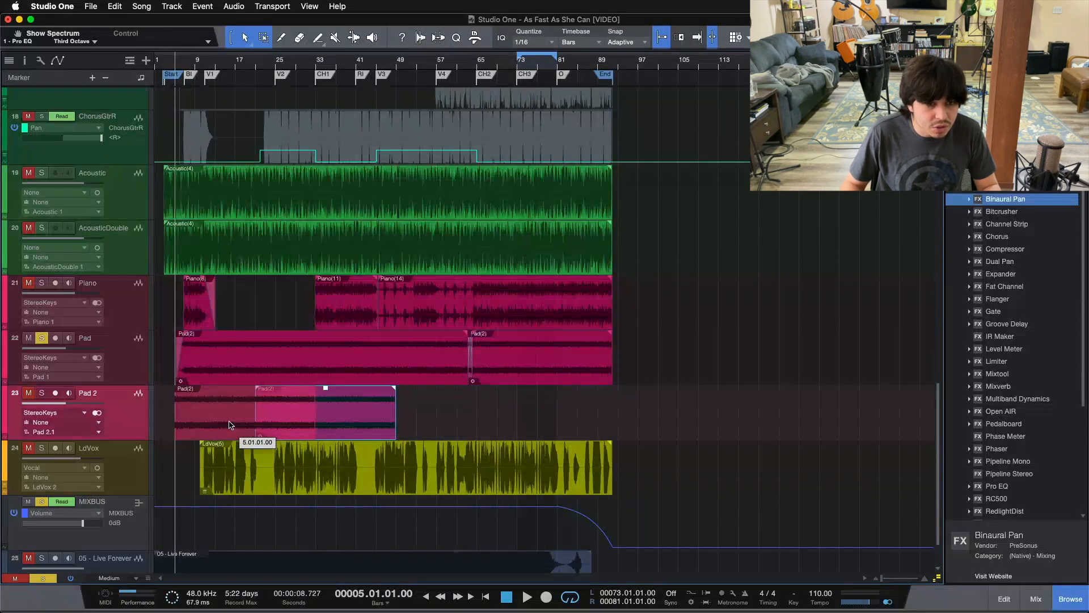
left_click_drag(230, 424, 229, 424)
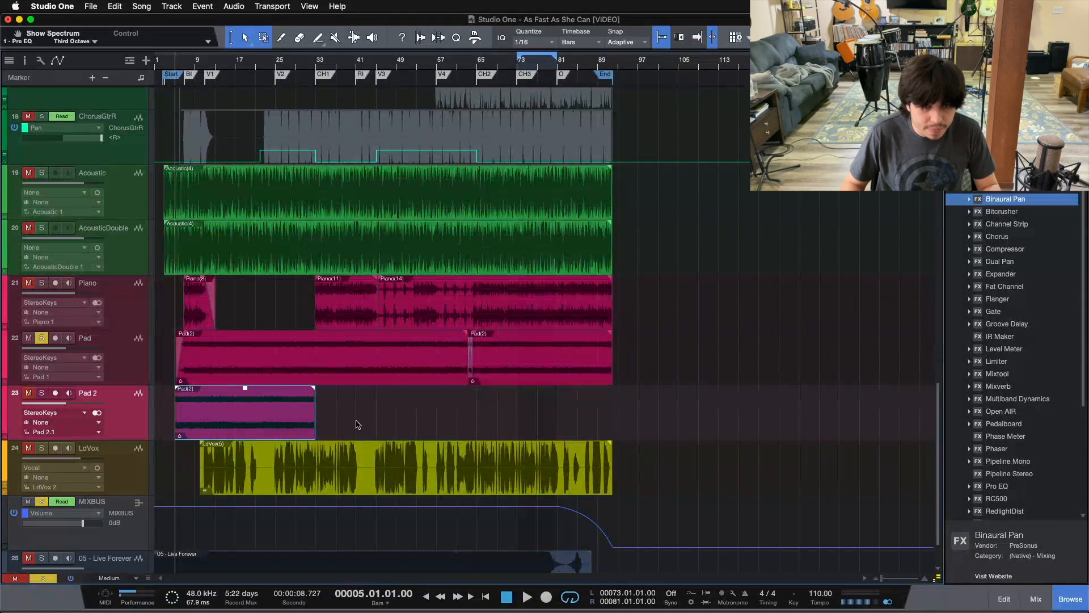
Step: Duplicate the trimmed Pad 2 event right behind itself at bar 33, and play the soloed track across the join
key("d")
left_click_drag(315, 62, 325, 113)
left_click(211, 61)
left_click(41, 393)
key("space")
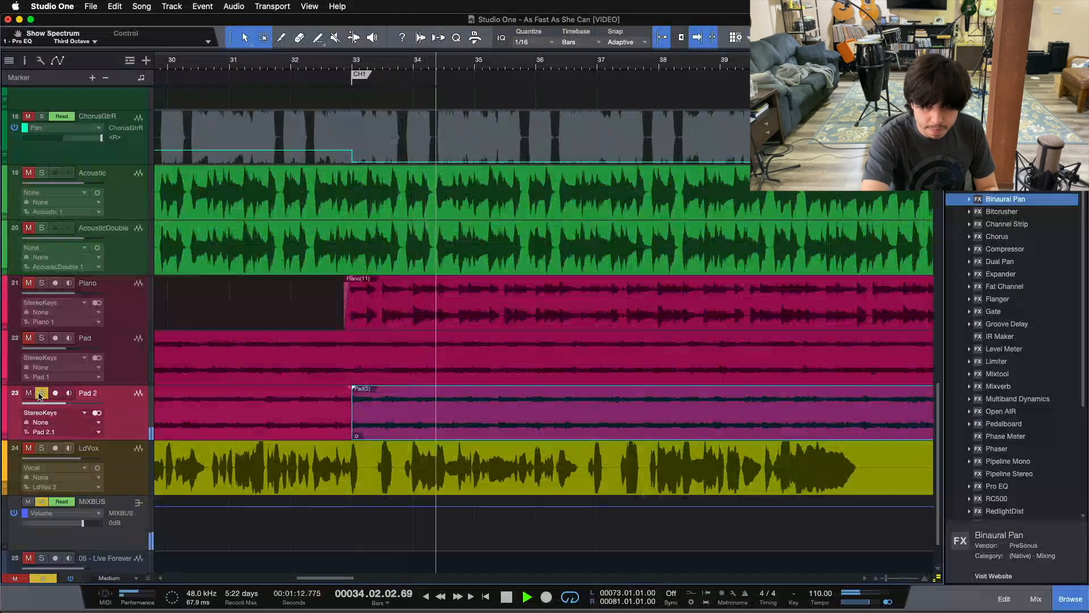
key("space")
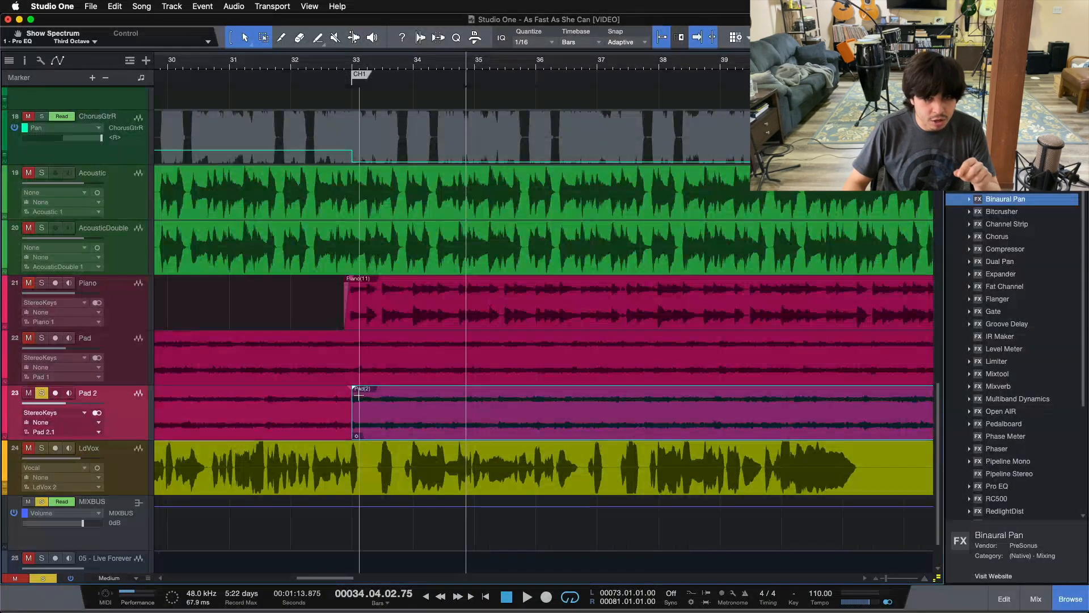
Step: Crossfade the two Pad 2 events at their bar 33 join and play across it
left_click_drag(355, 62, 411, 102)
left_click(284, 424)
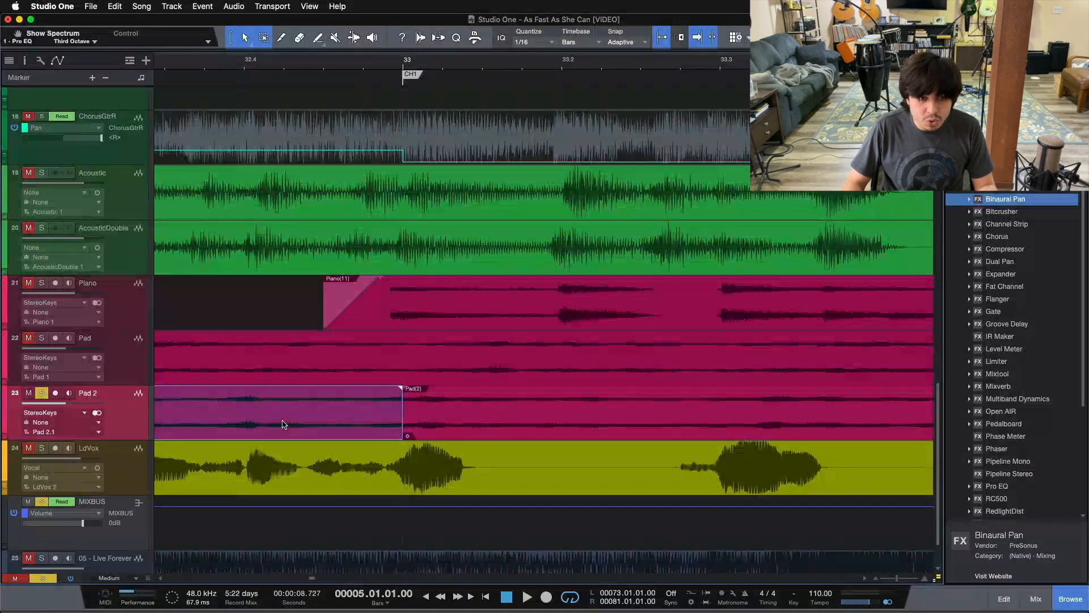
left_click(452, 427, "shift")
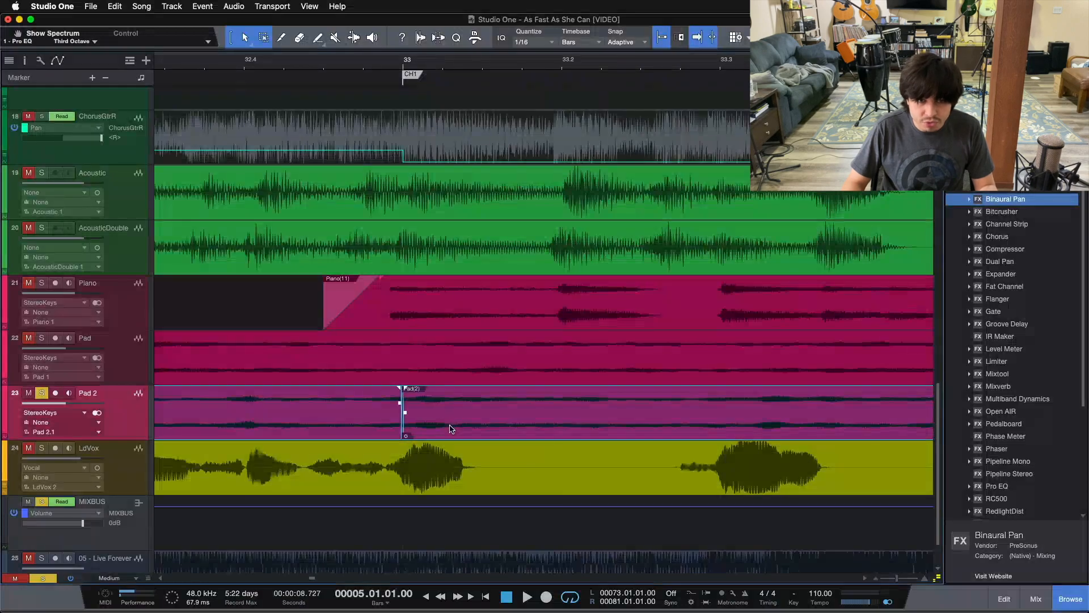
left_click_drag(267, 66, 369, 35)
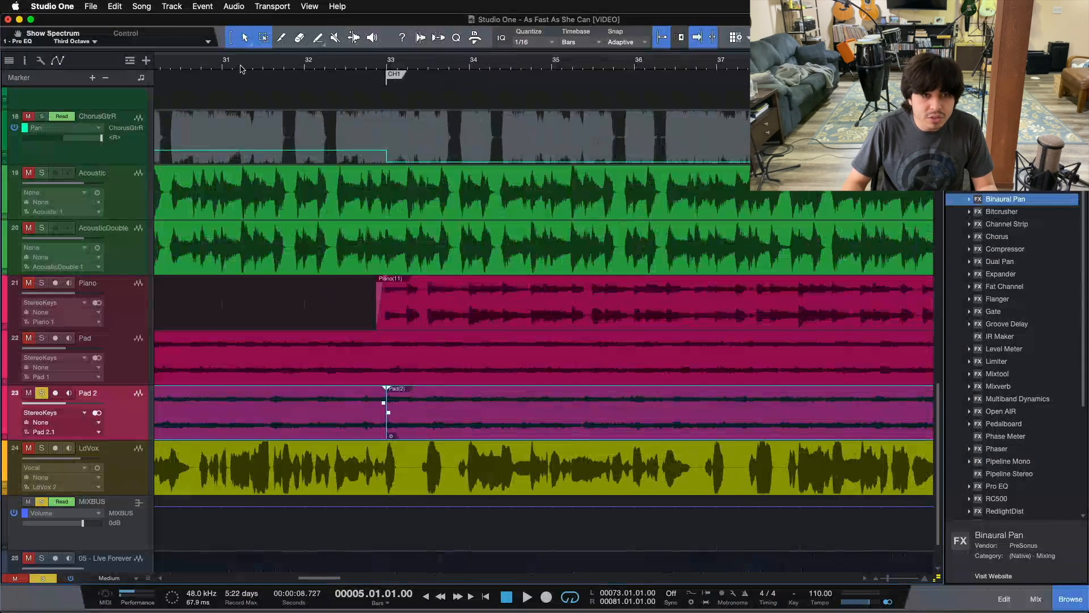
key("space")
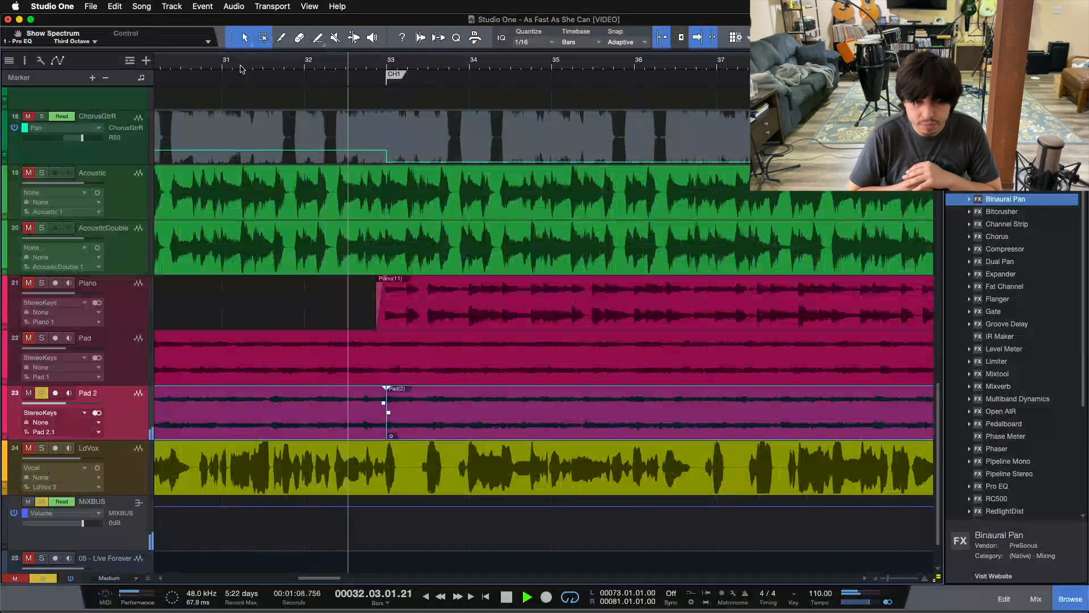
key("space")
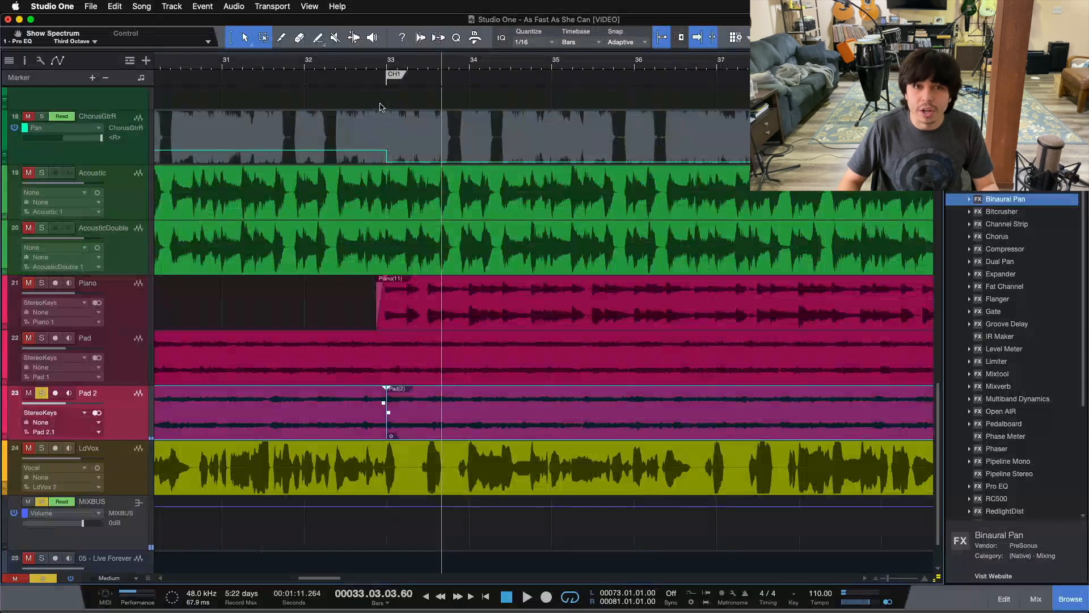
Step: Widen the Pad 2 crossfade around bar 33 so the events overlap from 32.04.01 to 33.01.02
left_click_drag(398, 85, 429, 136)
left_click(464, 524)
left_click_drag(545, 412, 295, 412)
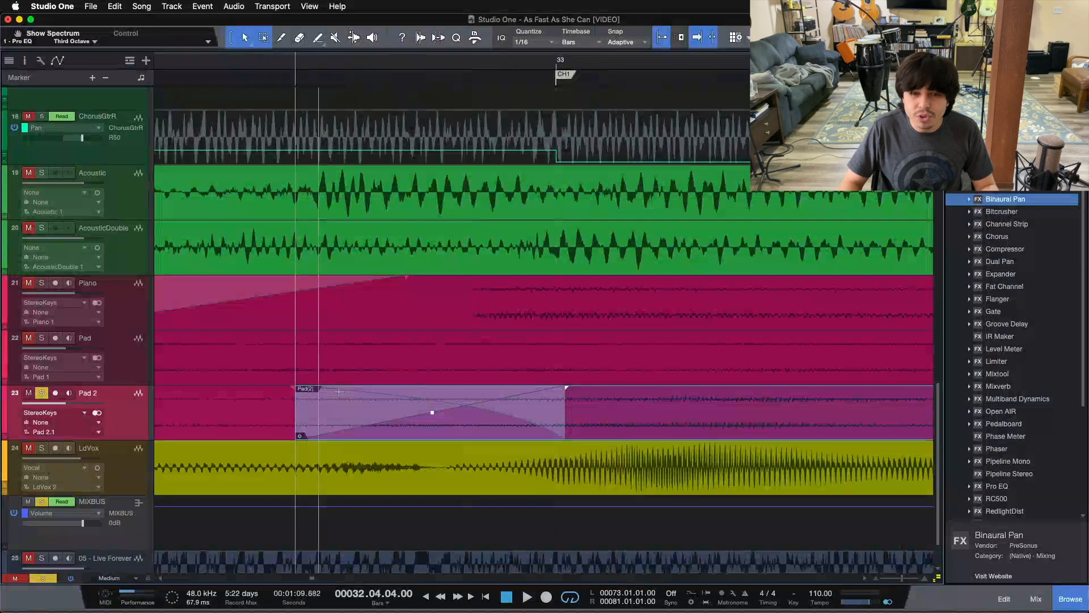
left_click(579, 411)
left_click_drag(566, 410, 816, 407)
left_click_drag(521, 64, 521, 27)
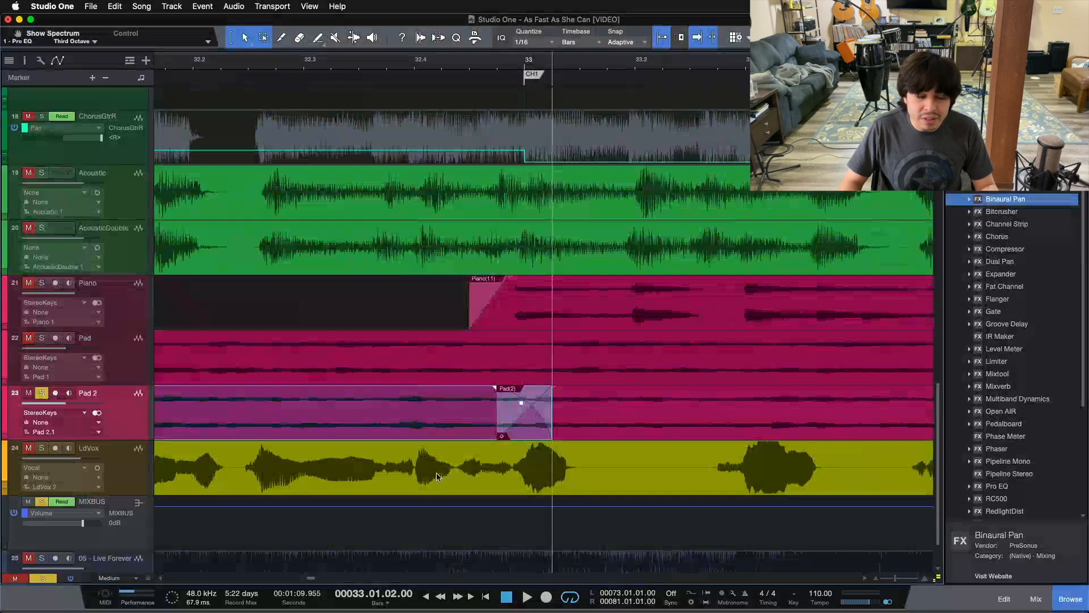
left_click_drag(496, 409, 417, 410)
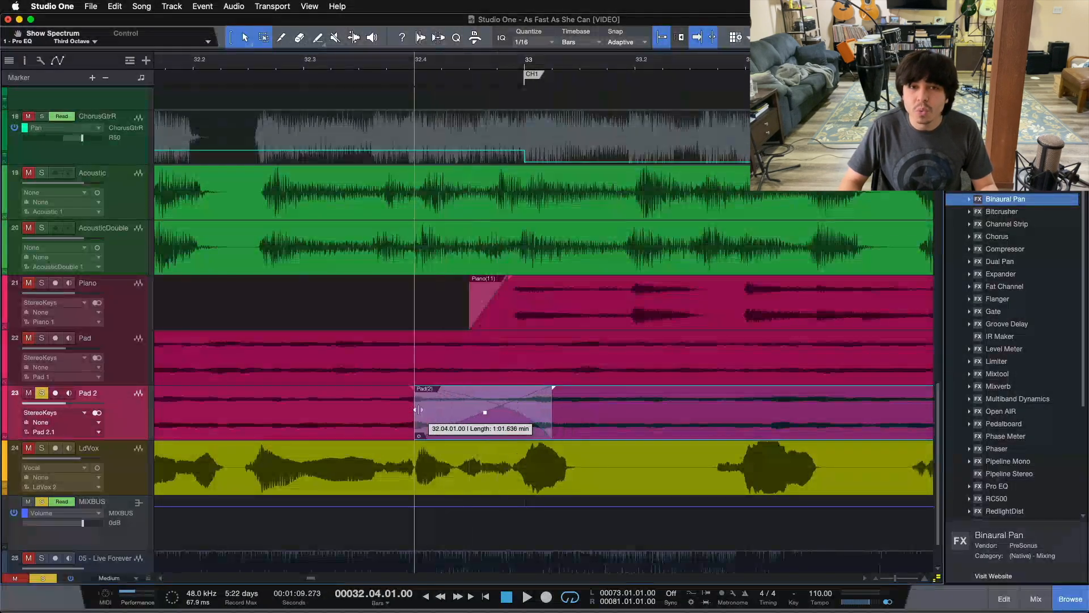
Step: Extend the bar 33 Pad 2 crossfade to end at 33.02 and try linear, logarithmic and exponential shapes, settling on a logarithmic curve
left_click(608, 408)
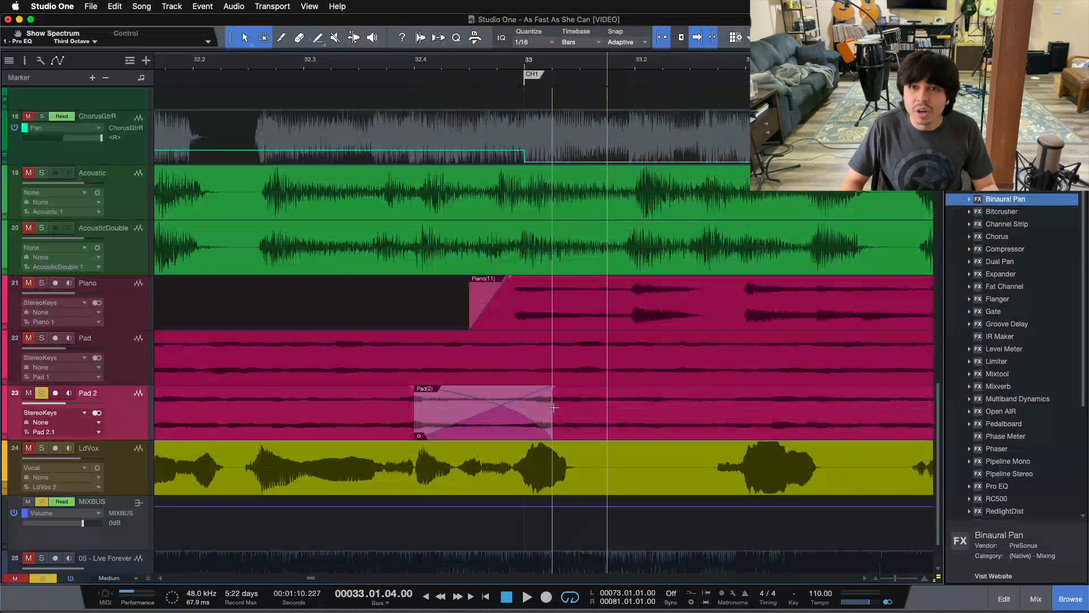
left_click_drag(554, 407, 635, 421)
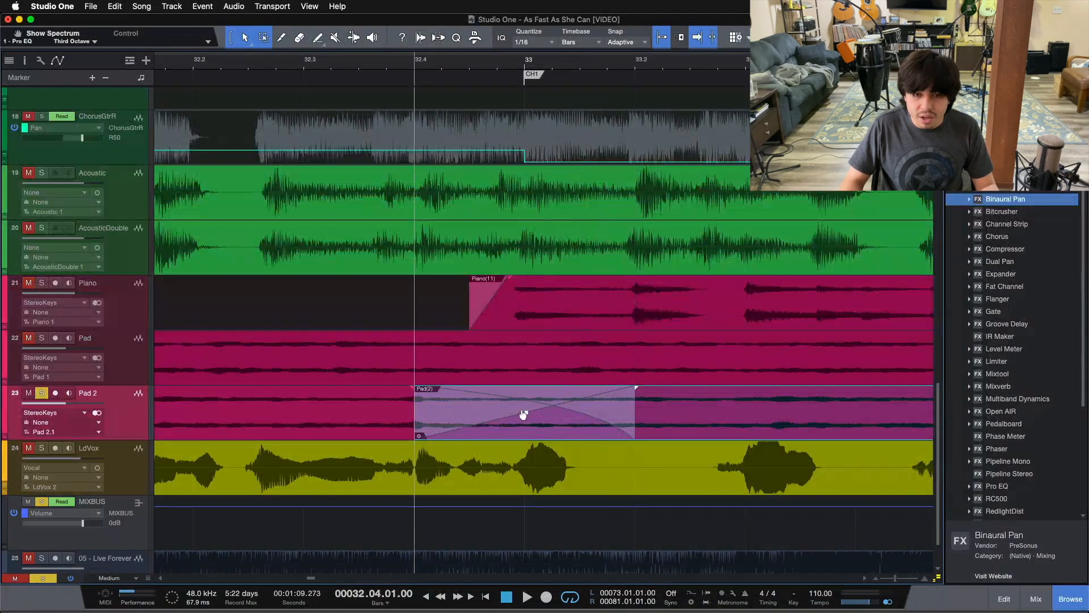
left_click_drag(524, 414, 521, 415)
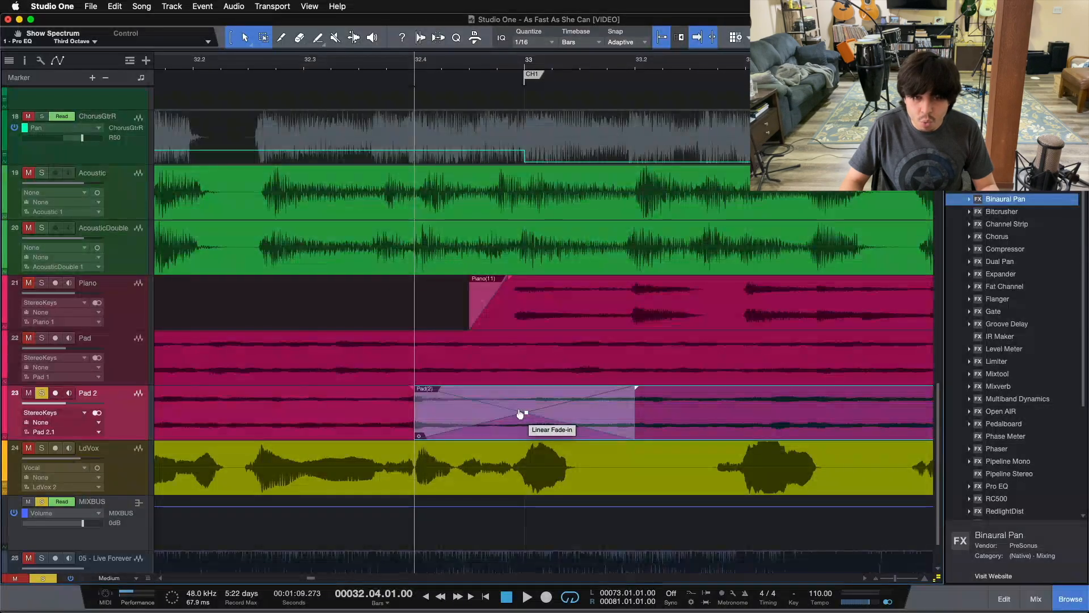
left_click_drag(520, 414, 520, 413)
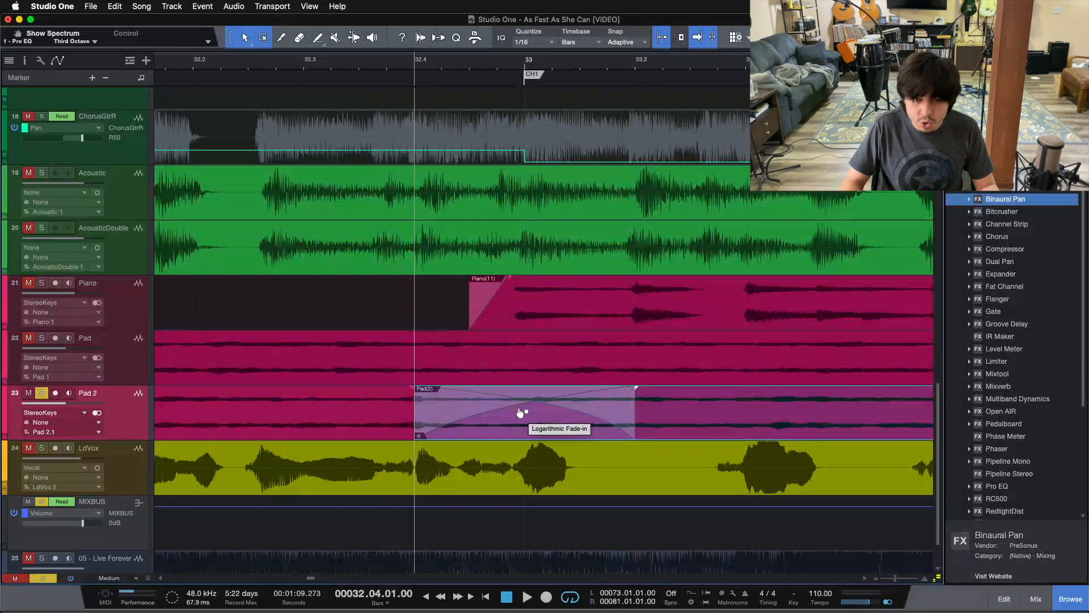
left_click_drag(520, 411, 492, 416)
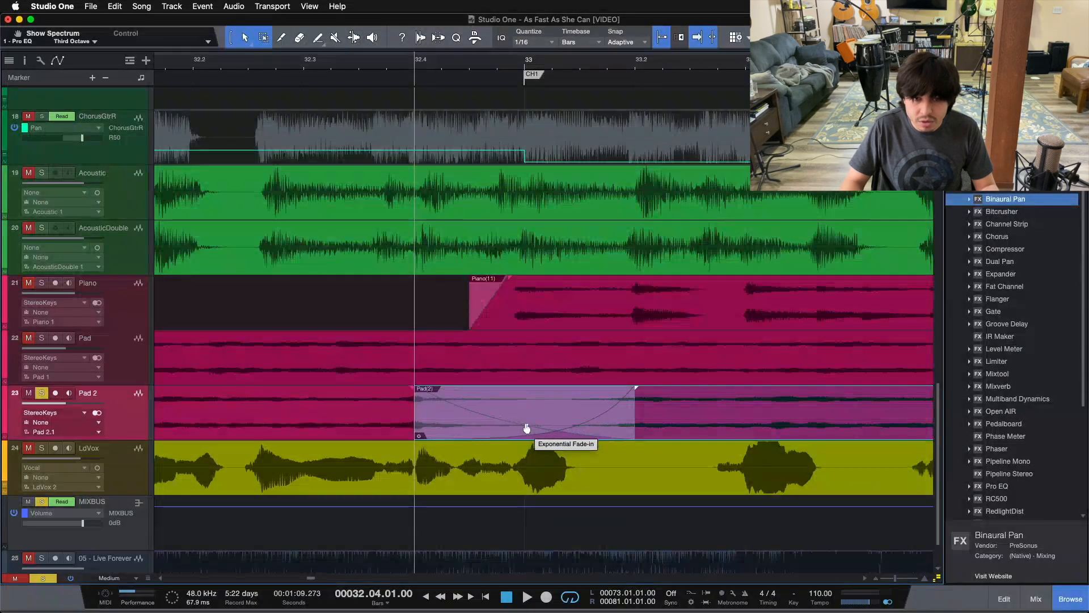
left_click_drag(523, 419, 521, 412)
Step: Play the soloed Pad 2 track from just before bar 32 across the reshaped crossfade at bar 33
left_click(226, 62)
left_click_drag(216, 62, 312, 47)
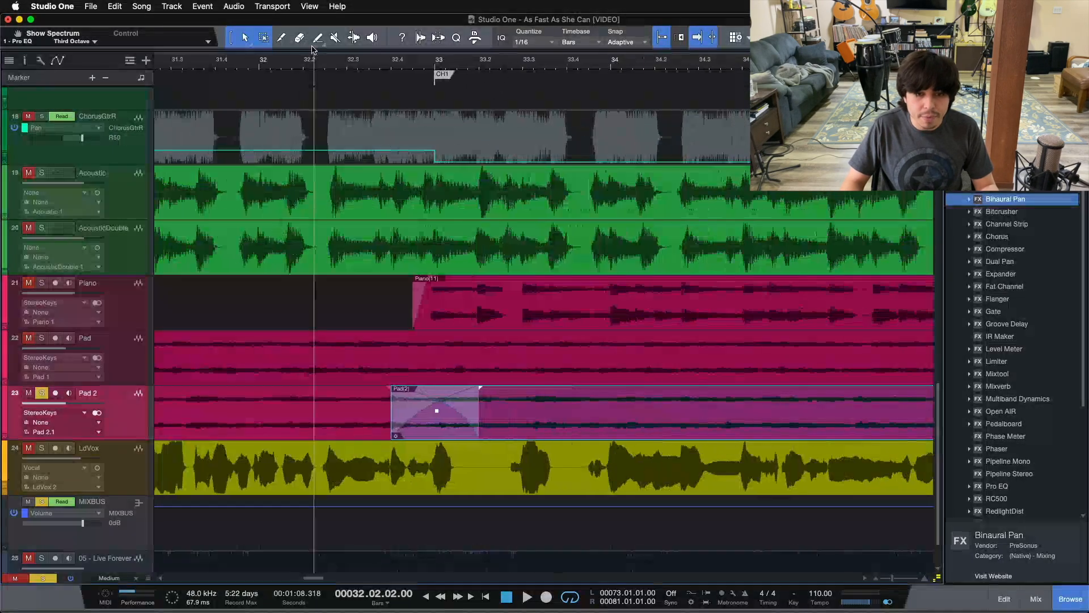
left_click(224, 67)
key("space")
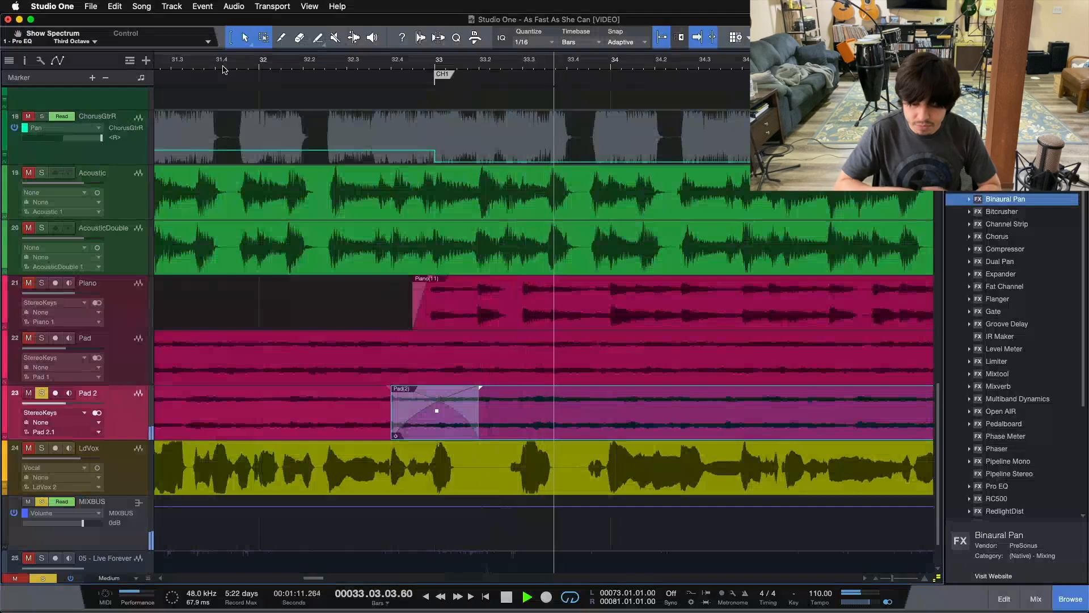
key("space")
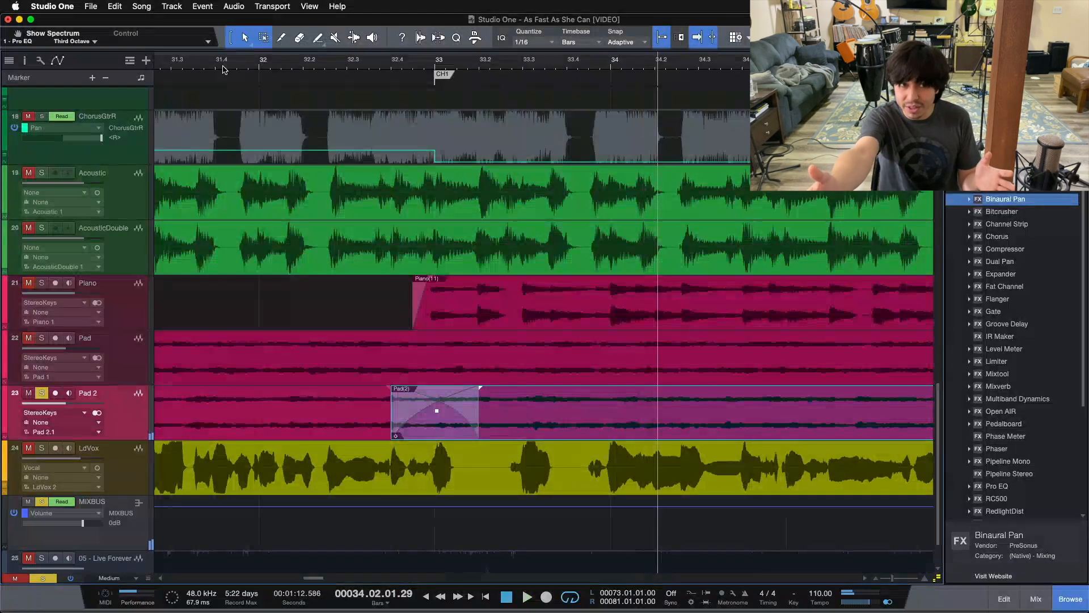
left_click(223, 69)
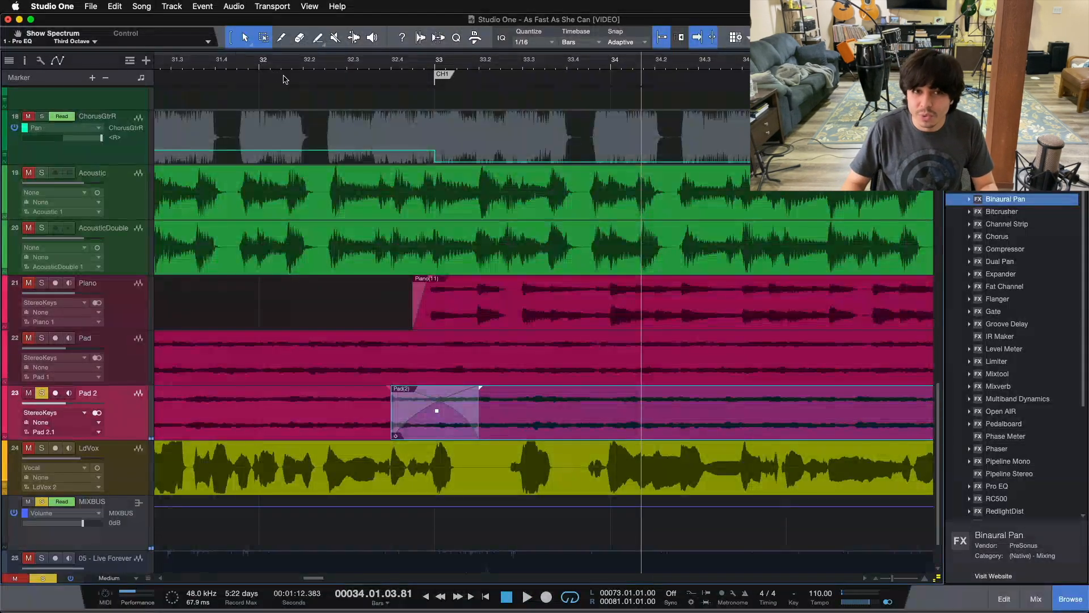
Step: Duplicate both crossfaded Pad 2 events together right behind themselves at bar 61
left_click_drag(289, 57, 352, 2)
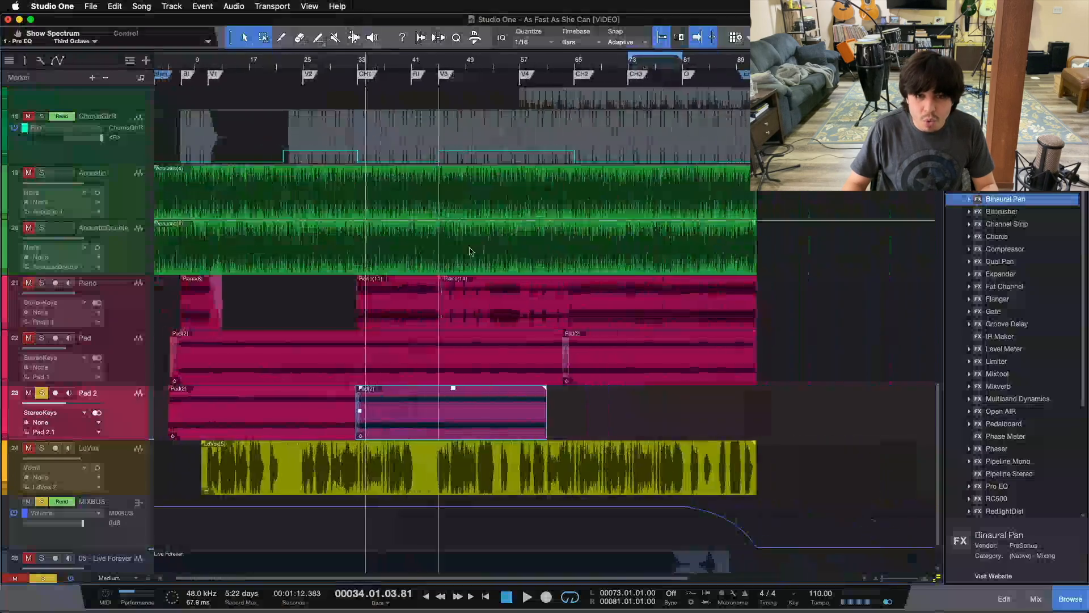
left_click_drag(594, 426, 305, 424)
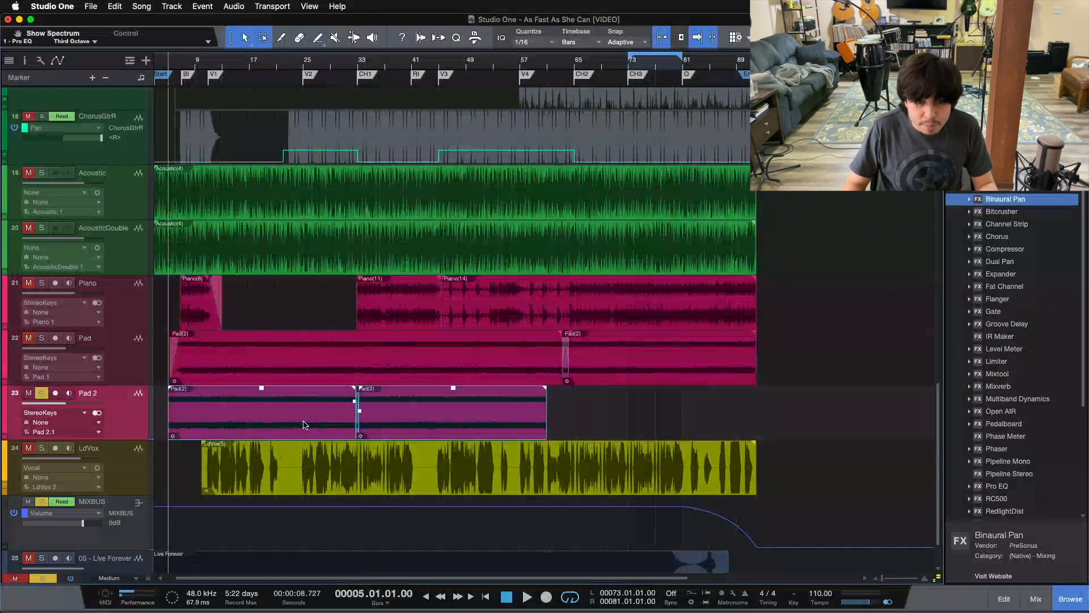
key("super+d")
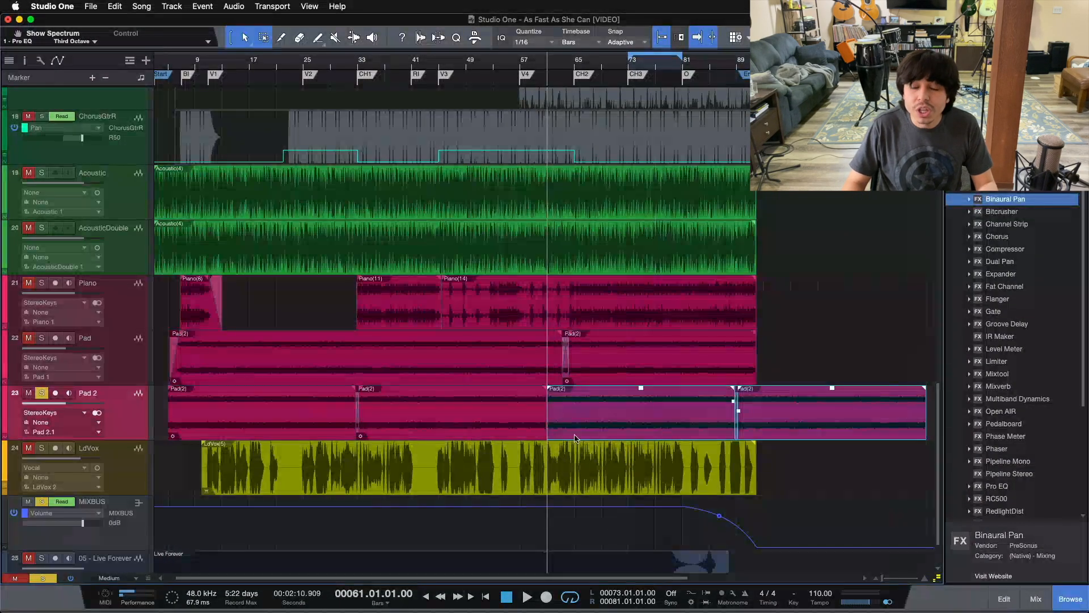
left_click(831, 489)
Step: Crossfade the two middle Pad 2 events at their bar 61 join and pull the overlap's end out to 61.01.02
left_click(560, 420)
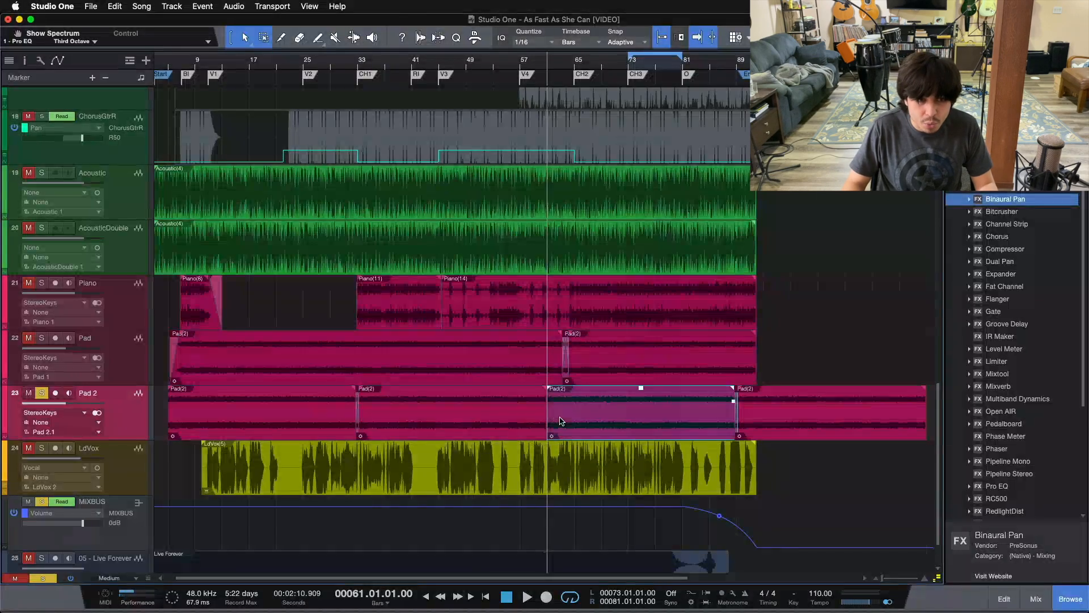
left_click(509, 425, "shift")
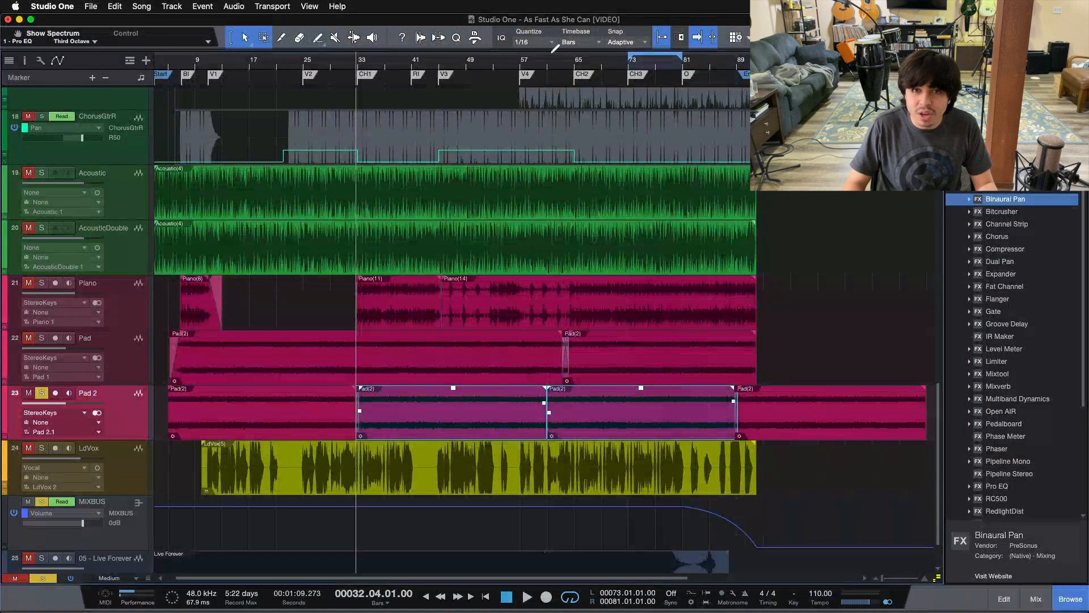
left_click_drag(552, 60, 573, 121)
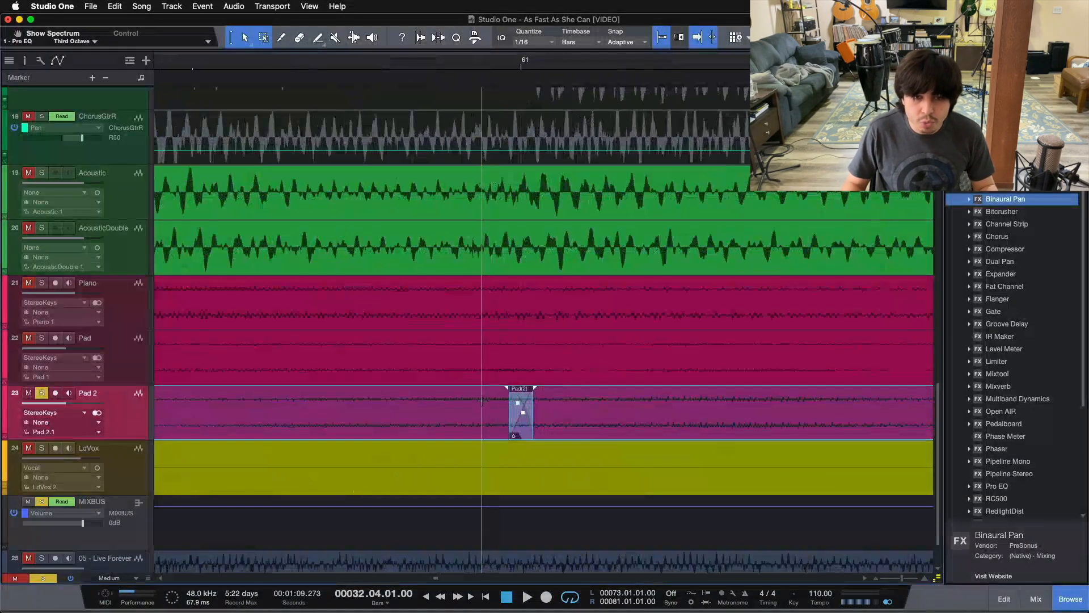
left_click_drag(511, 413, 193, 414)
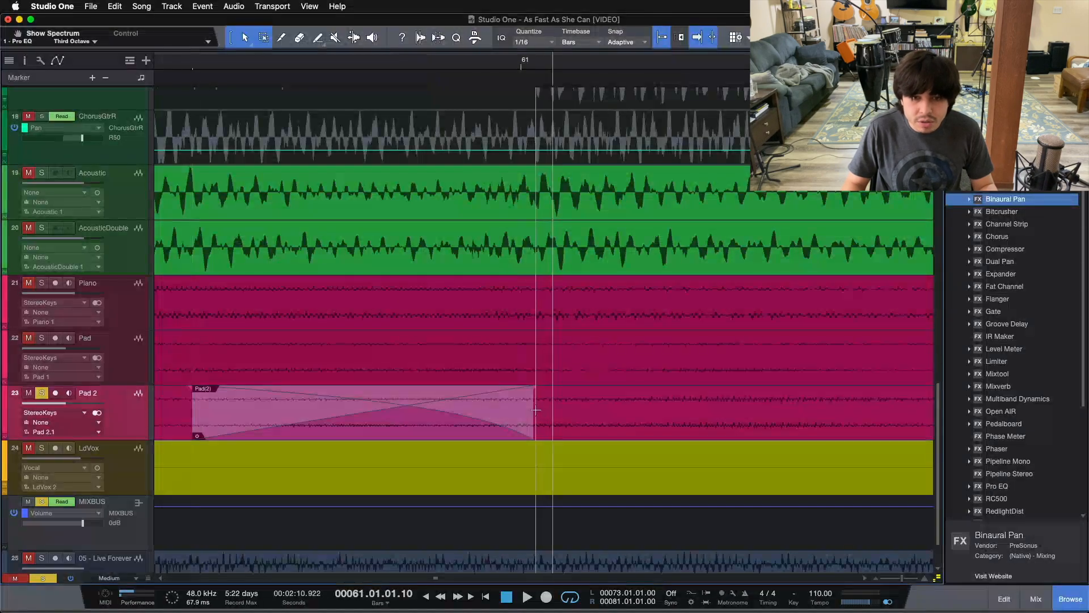
left_click_drag(534, 408, 850, 395)
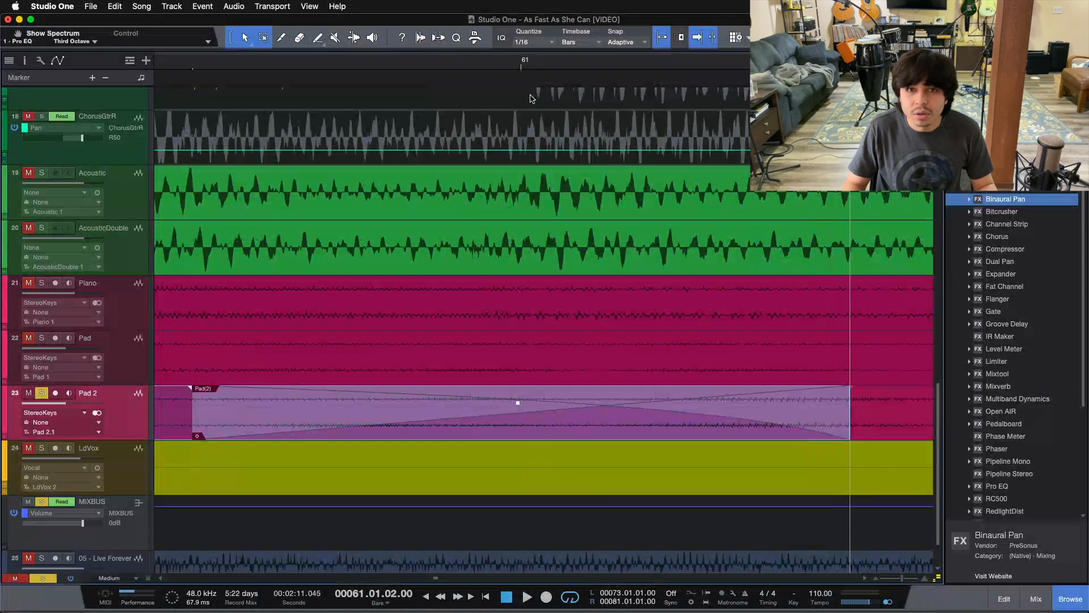
Step: Widen the bar 61 Pad 2 crossfade so the events overlap from about 60.04 to 61.02.01
left_click_drag(522, 66, 541, 26)
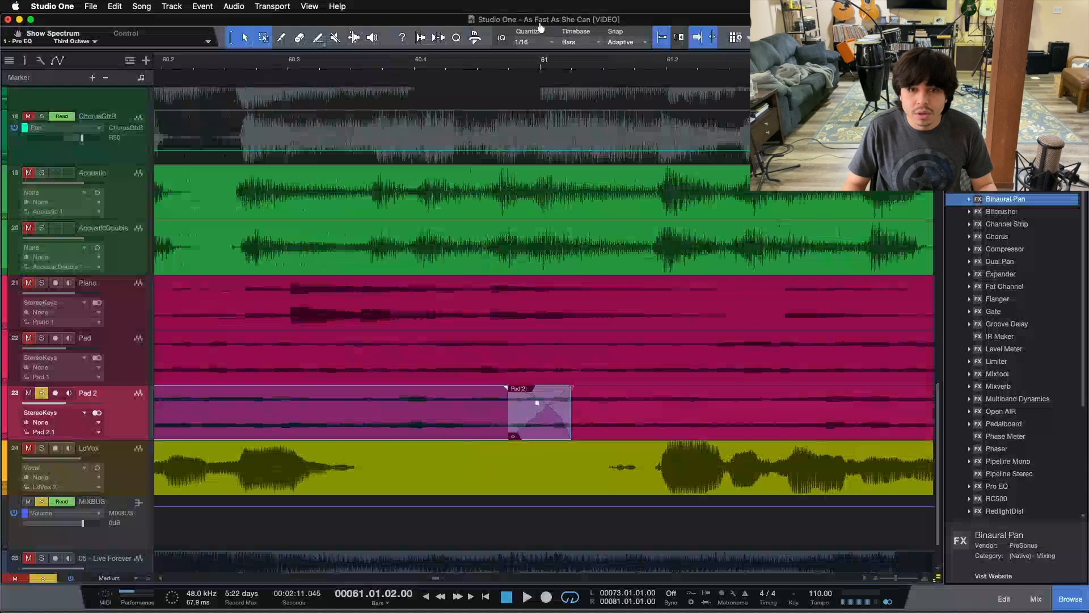
left_click(490, 409)
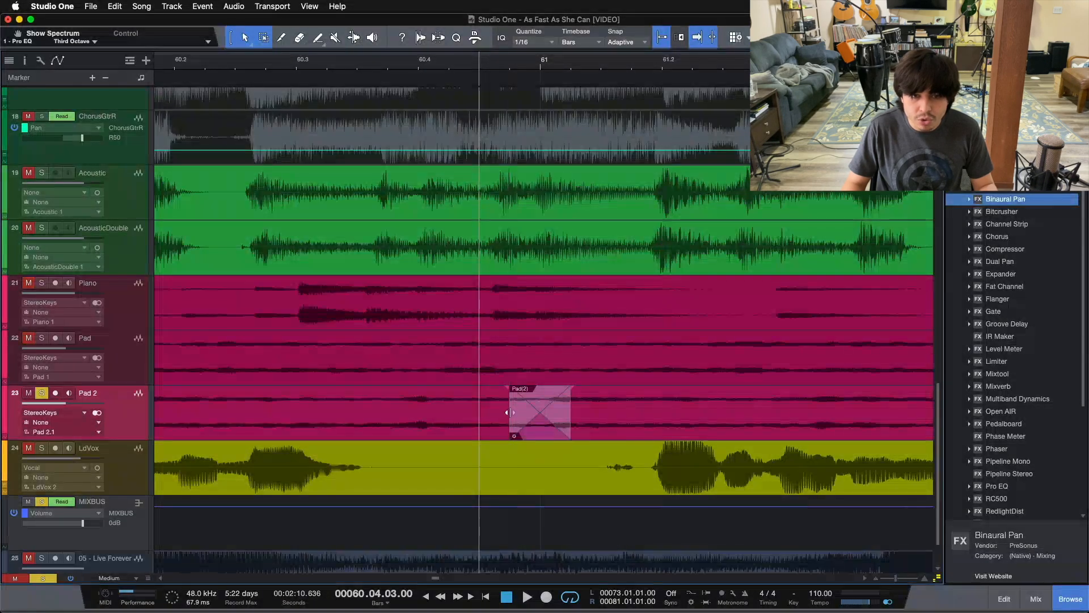
left_click_drag(509, 413, 419, 412)
left_click(633, 427)
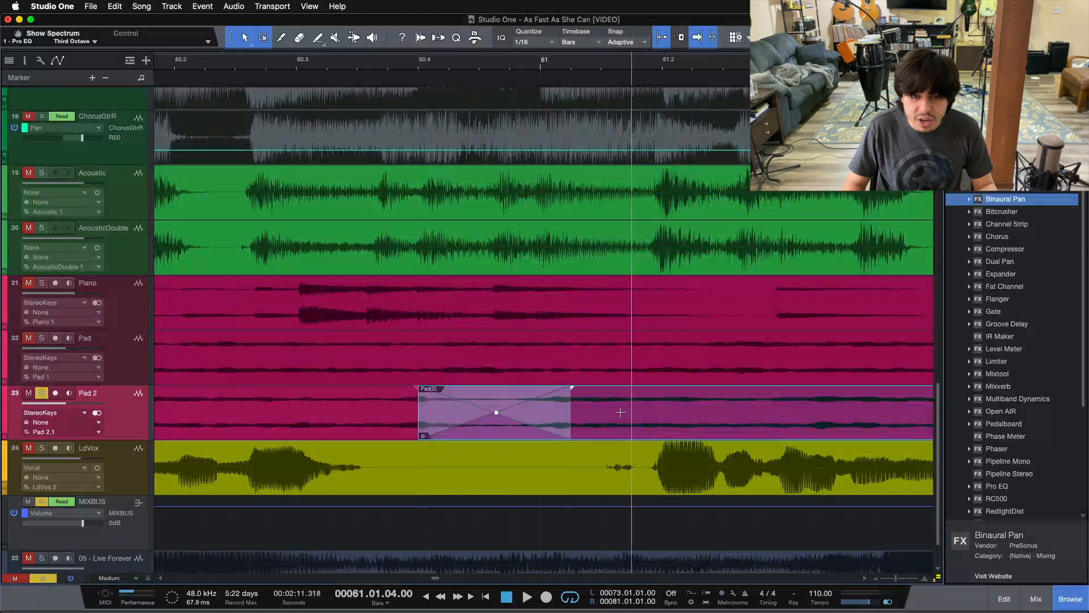
left_click_drag(572, 407, 658, 406)
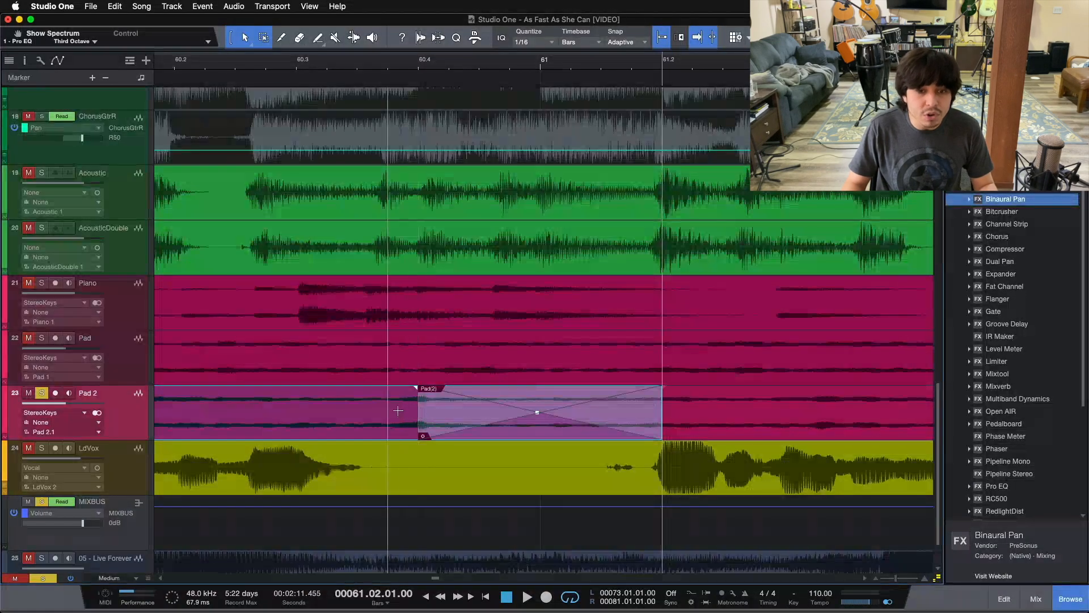
Step: Stretch the bar 61 Pad 2 crossfade to span 60.03.01 to 61.03.01 and bow its linear curve slightly upward
left_click_drag(432, 415, 296, 404)
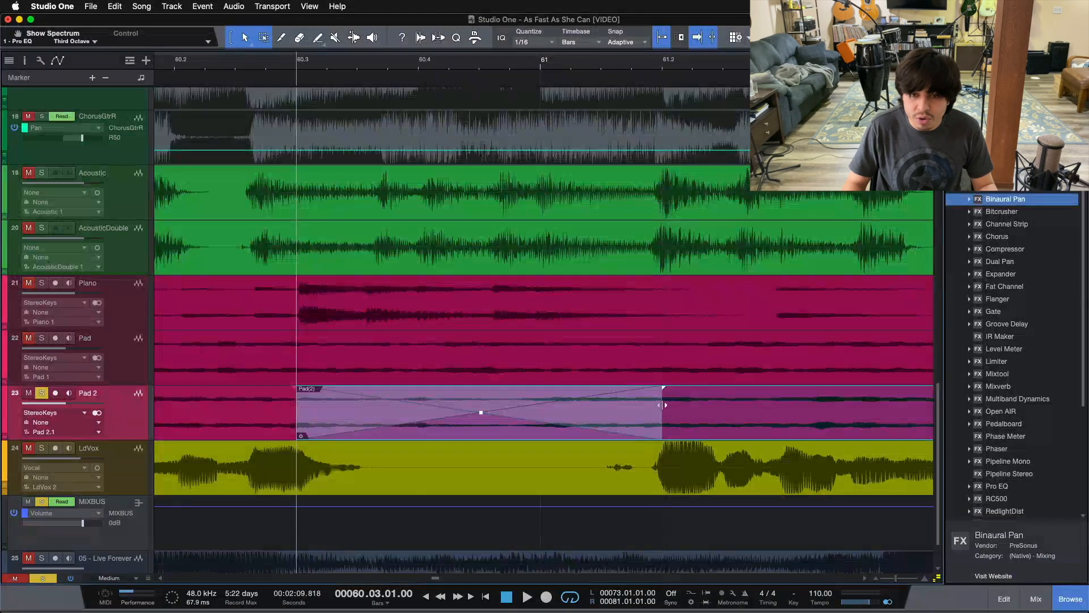
left_click(663, 404)
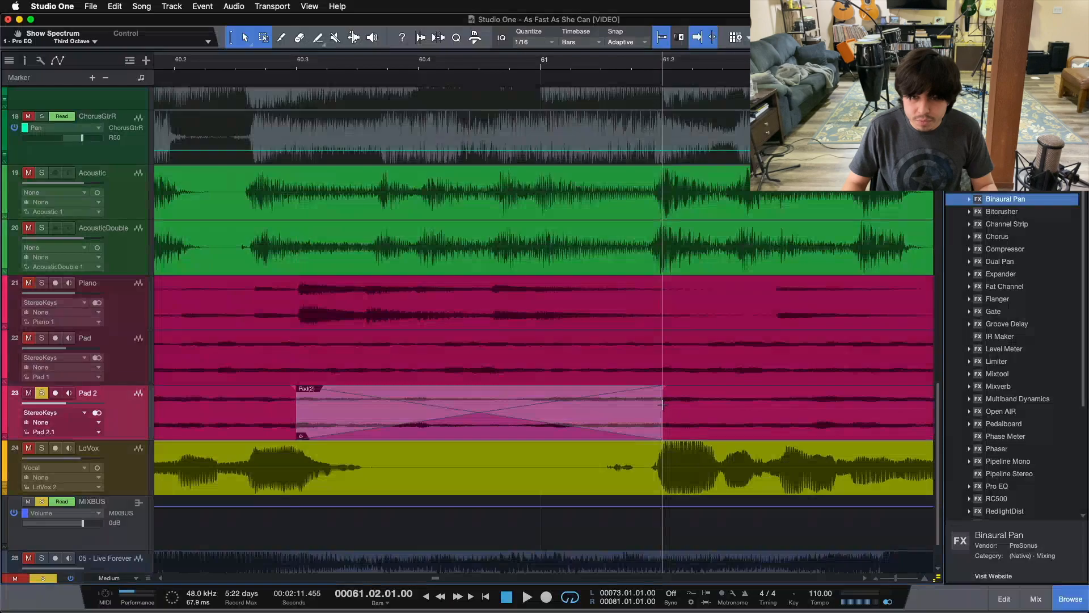
left_click_drag(663, 404, 775, 410)
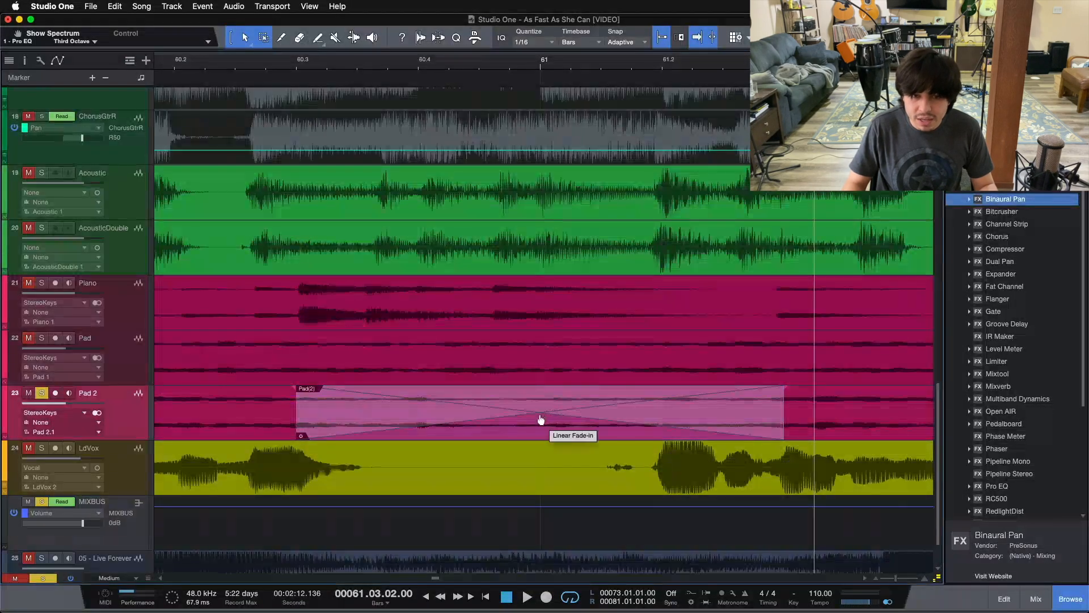
left_click_drag(540, 419, 540, 419)
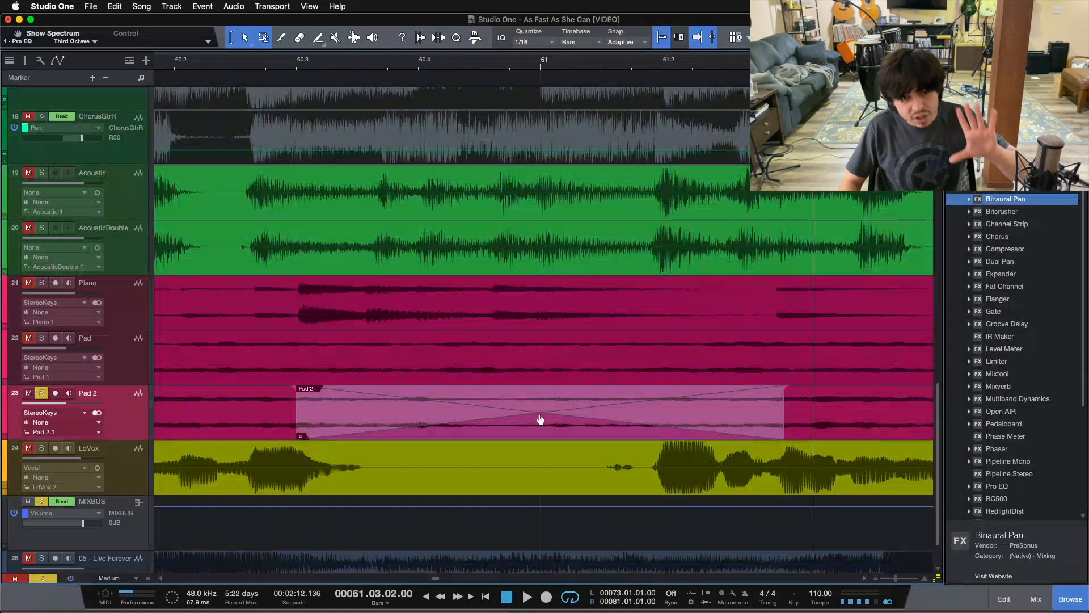
left_click_drag(540, 419, 540, 404)
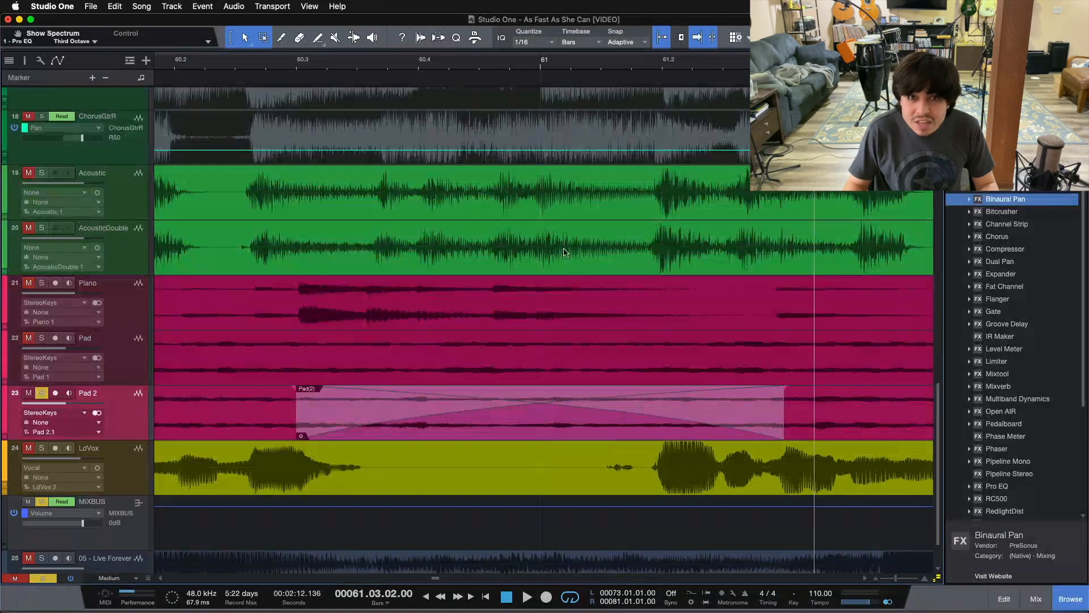
Step: Play the soloed Pad 2 track across the widened crossfade at bar 61 and on to about bar 63
left_click_drag(517, 71, 579, 11)
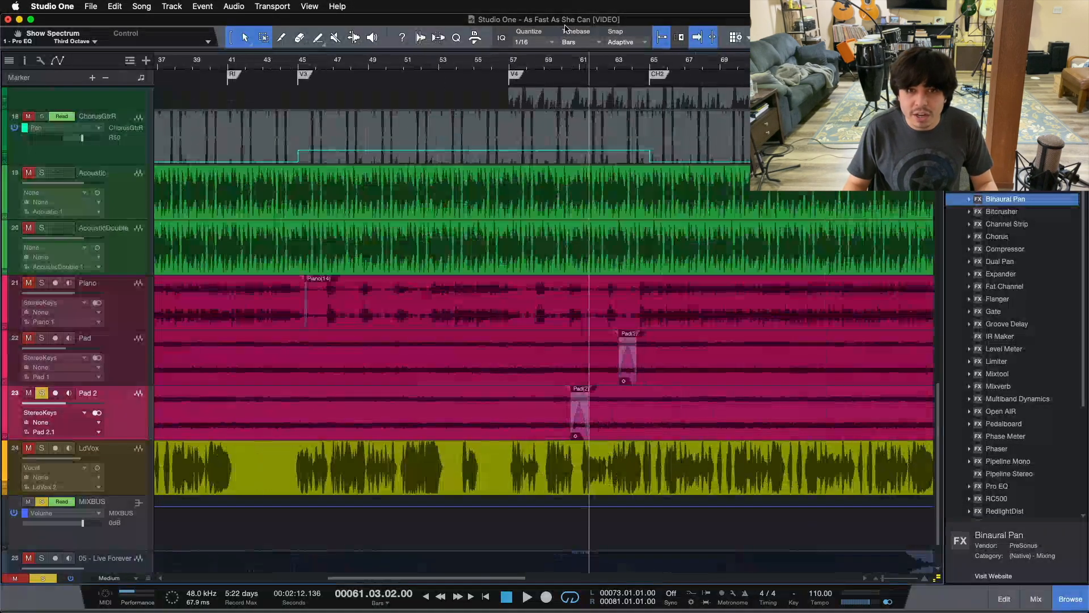
left_click(546, 66)
key("space")
left_click_drag(582, 82, 579, 96)
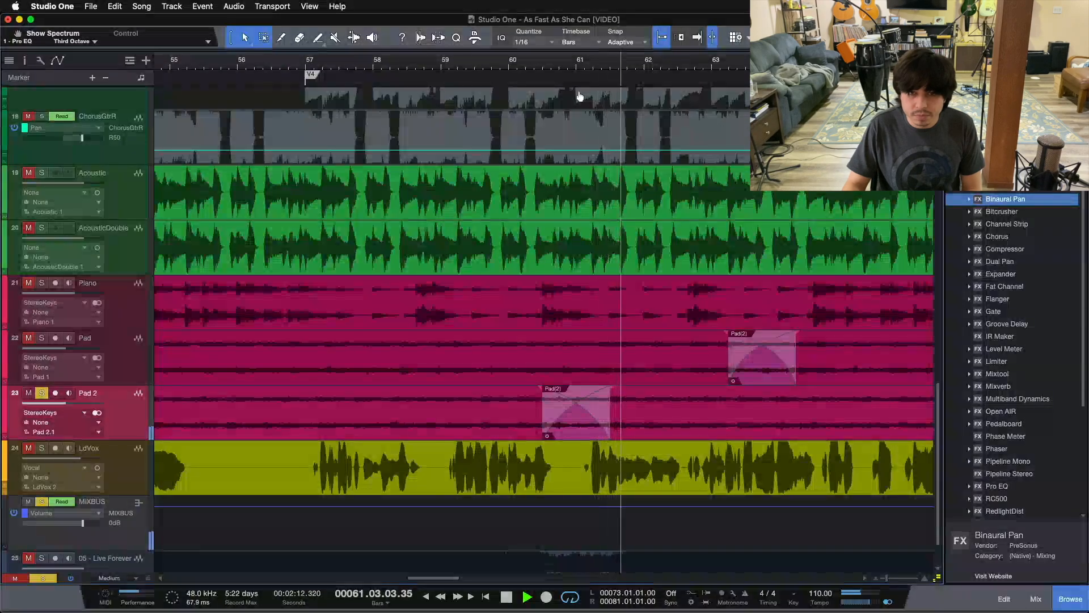
left_click_drag(580, 96, 586, 68)
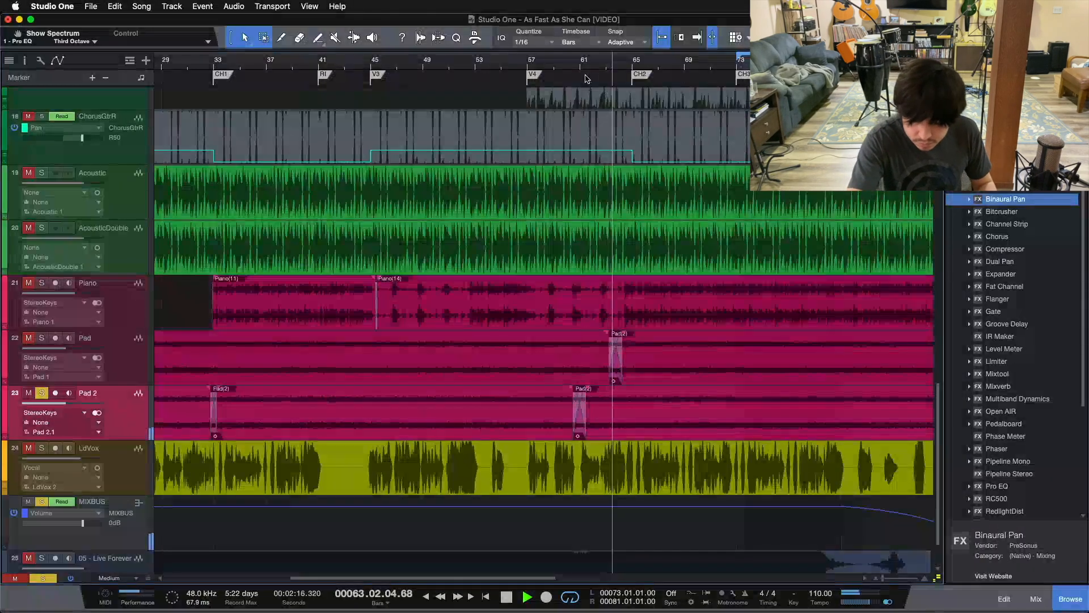
key("space")
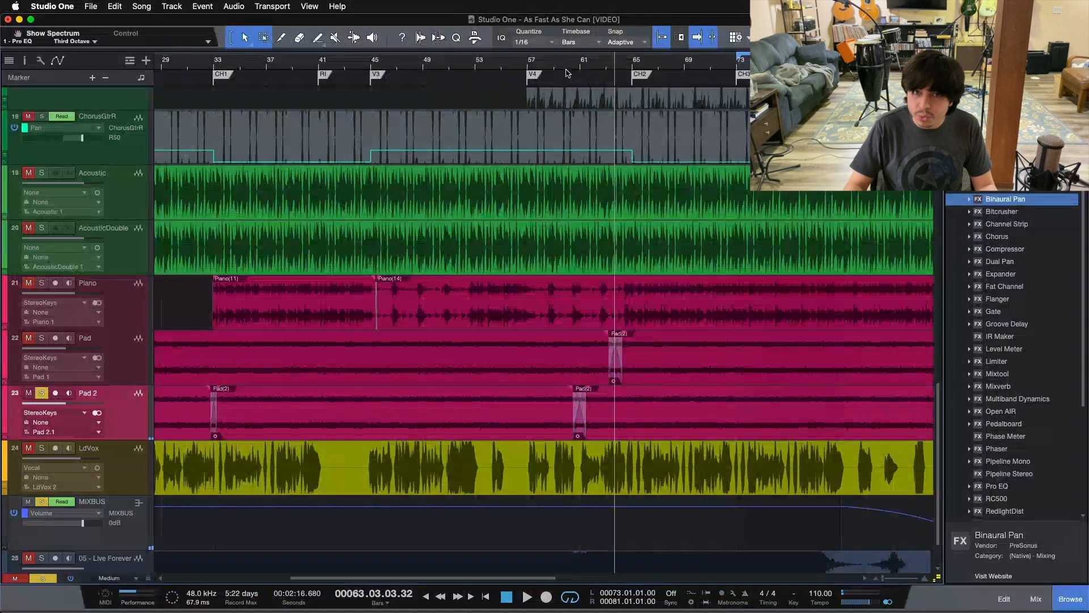
Step: Look over the full arrangement, show the event properties of the second Pad 2 event, and deselect it
left_click_drag(568, 74, 596, 3)
scroll(552, 475, "up", 15)
scroll(553, 477, "down", 7)
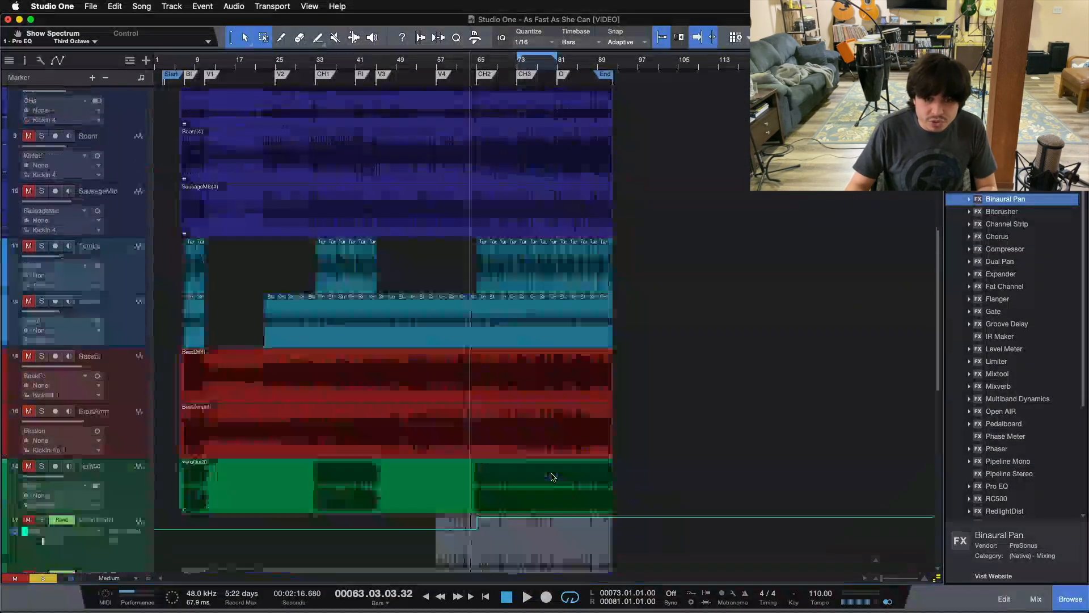
scroll(552, 476, "down", 10)
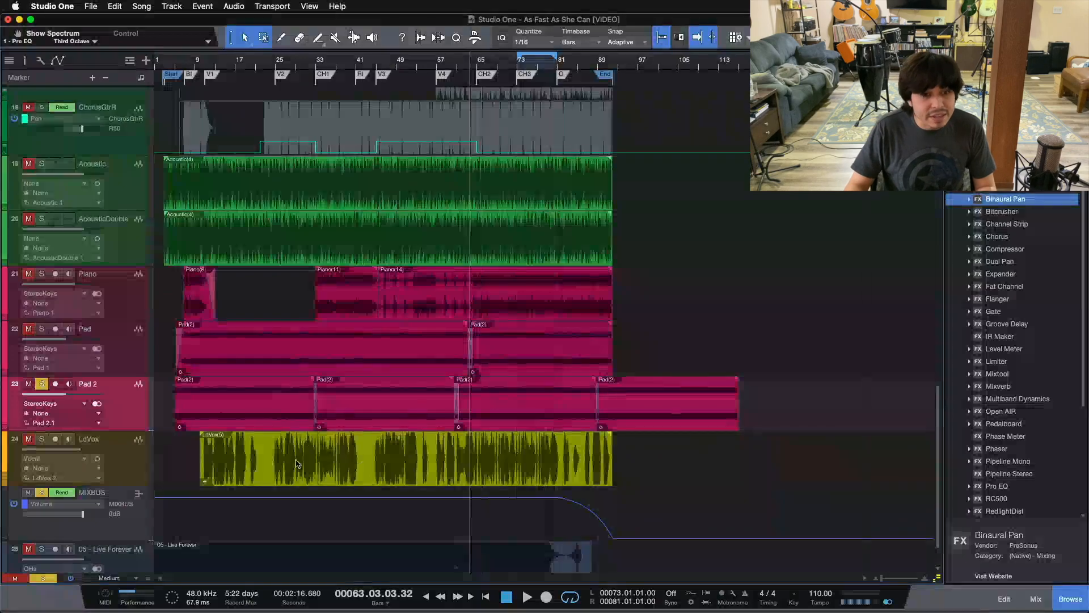
left_click(364, 411)
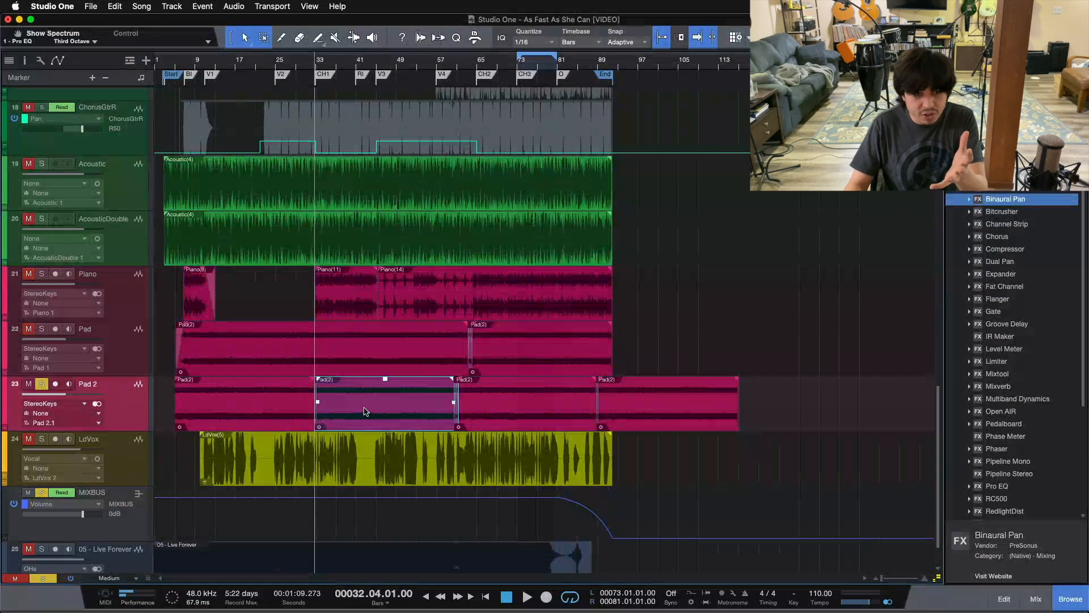
left_click(25, 61)
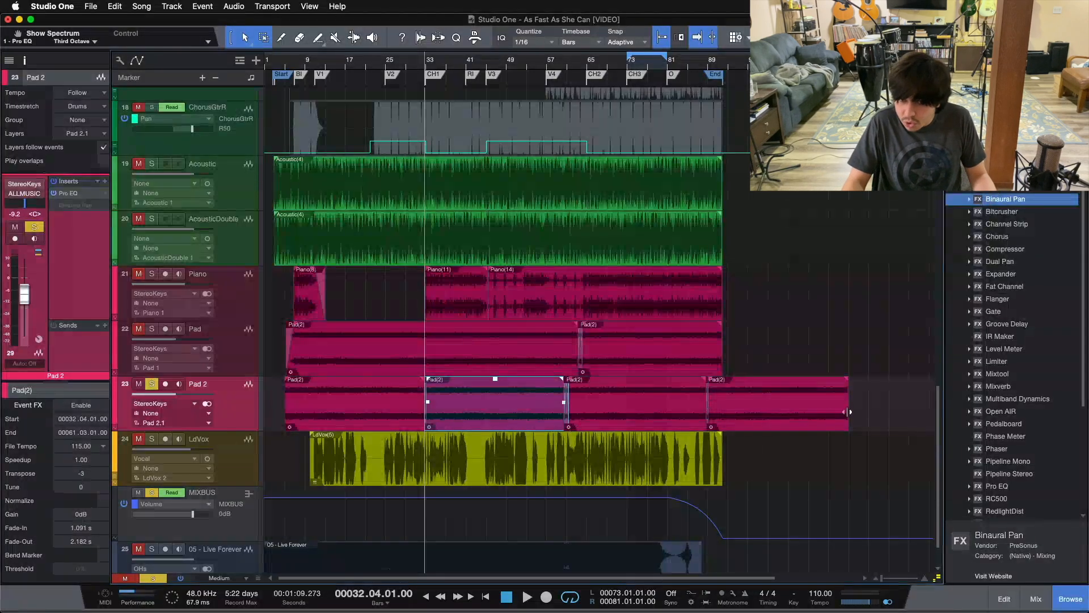
left_click(830, 470)
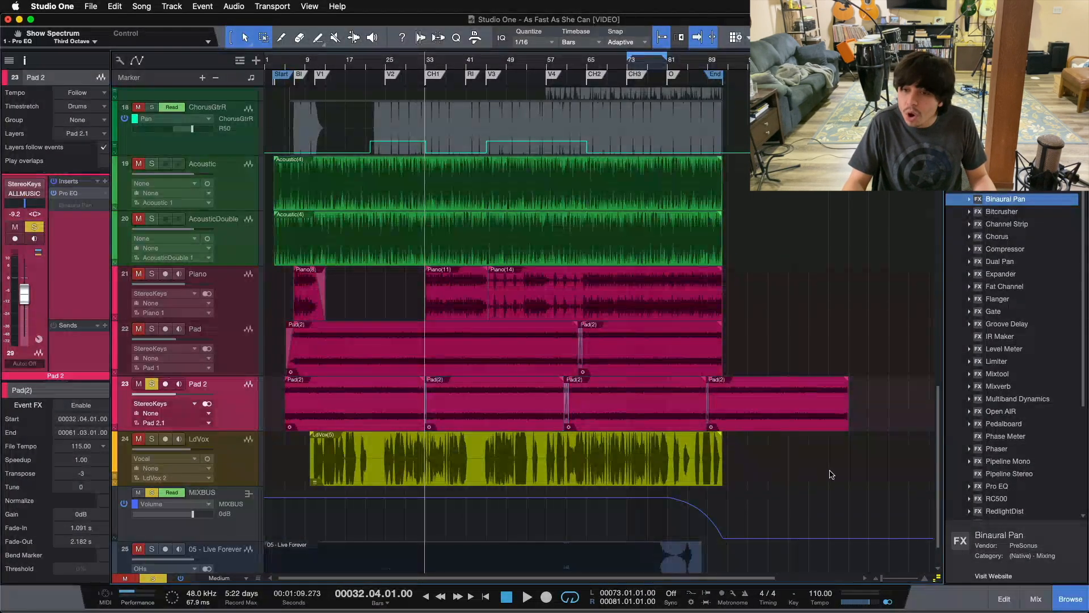
Step: Fade in the first Pad 2 event from its start near bar 5 to about bar 7
scroll(572, 426, "up", 15)
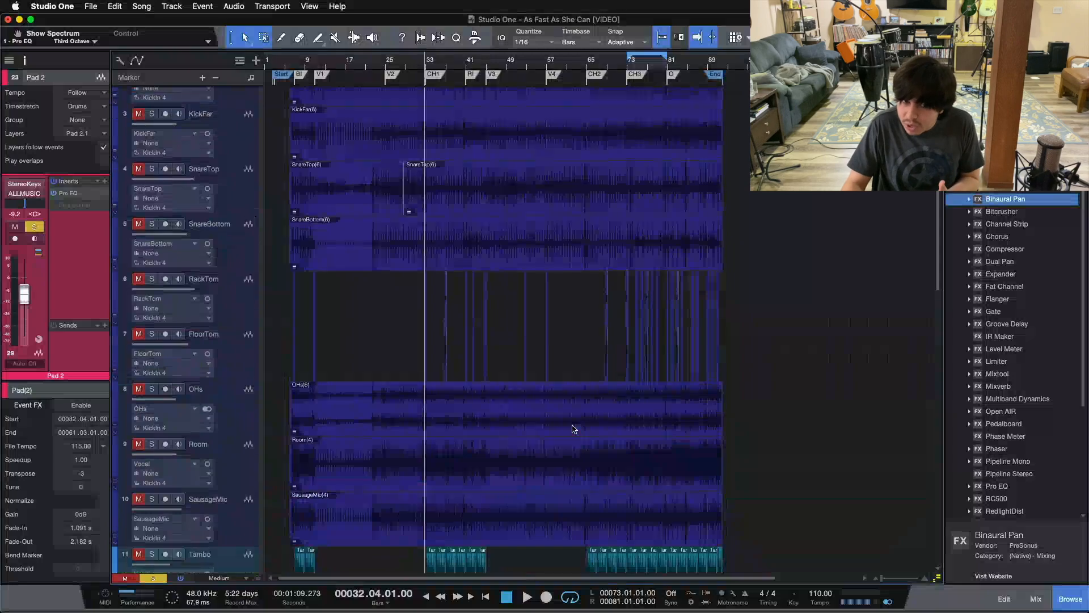
scroll(573, 429, "down", 12)
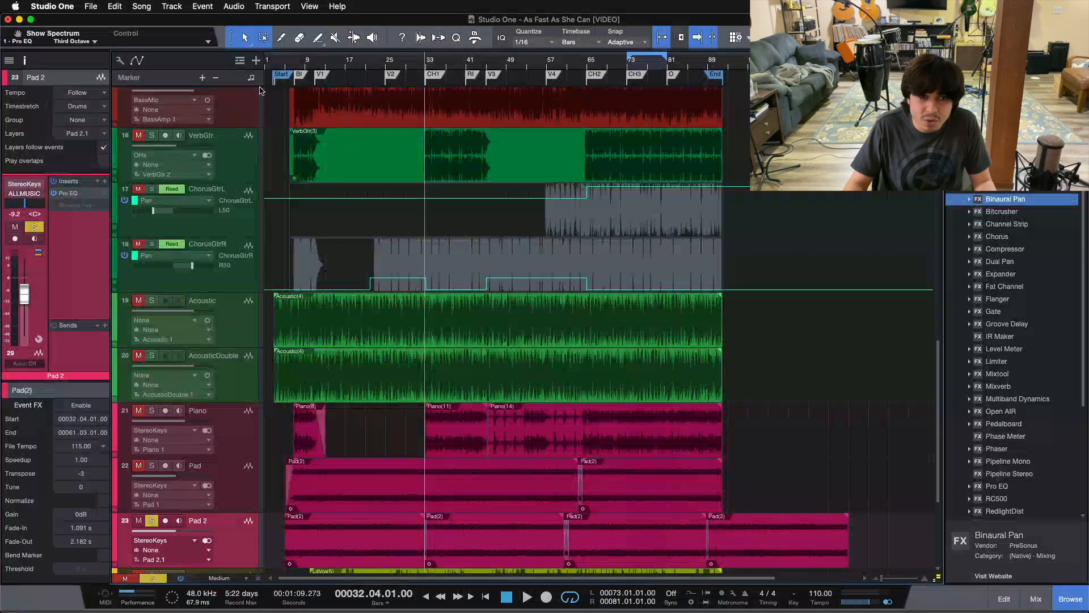
left_click_drag(282, 65, 358, 122)
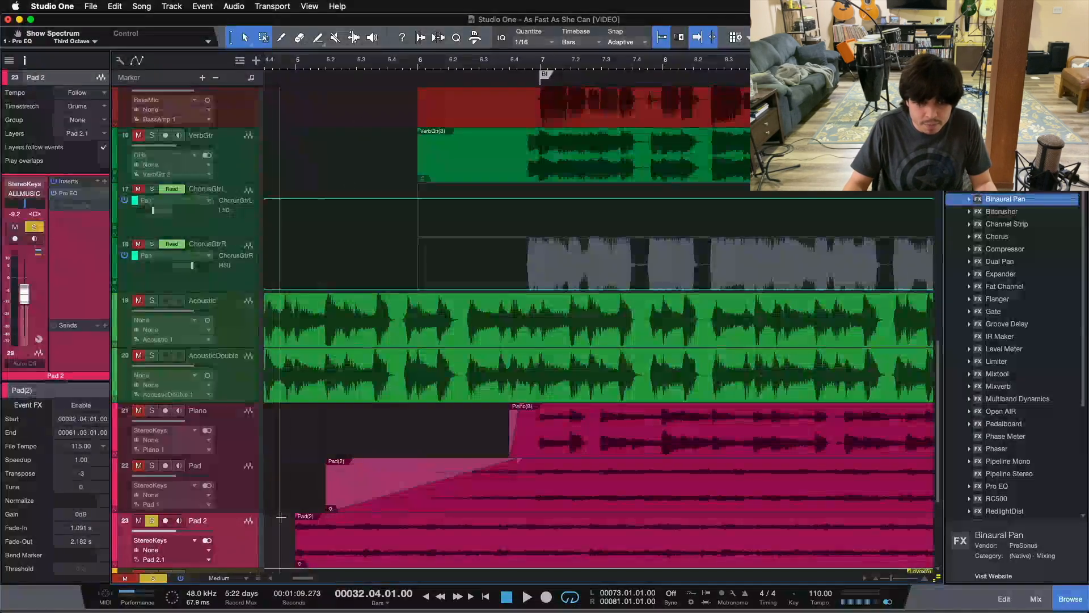
left_click_drag(301, 522, 544, 516)
Step: Trim the last Pad 2 event to end at 93.01.01.00 and give it a fade-out of about 5.394 s
left_click_drag(391, 56, 130, 8)
left_click_drag(637, 530, 936, 533)
key("Delete")
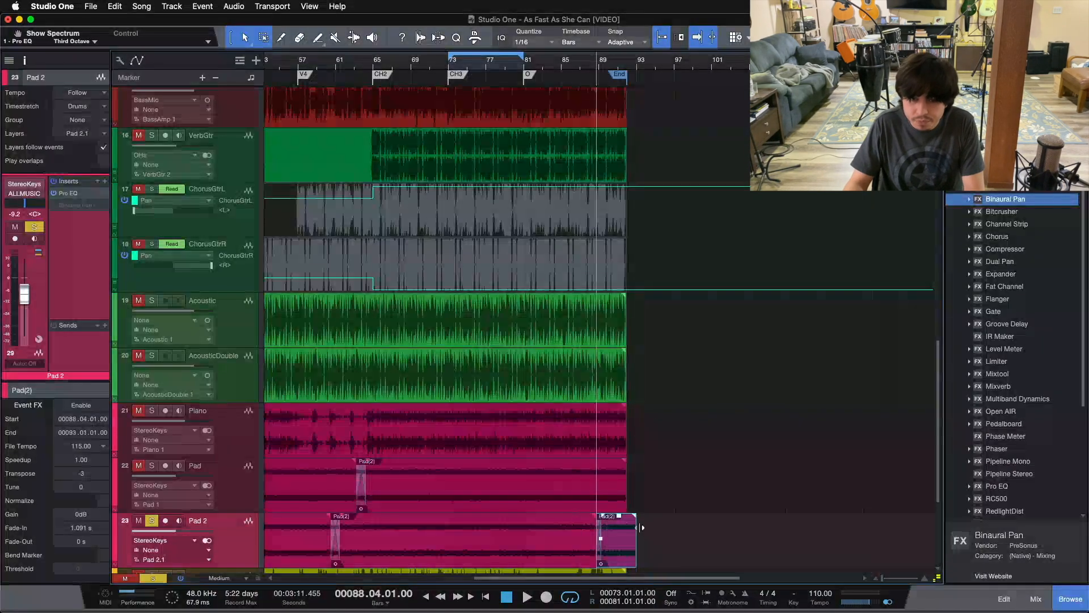
left_click_drag(619, 515, 606, 516)
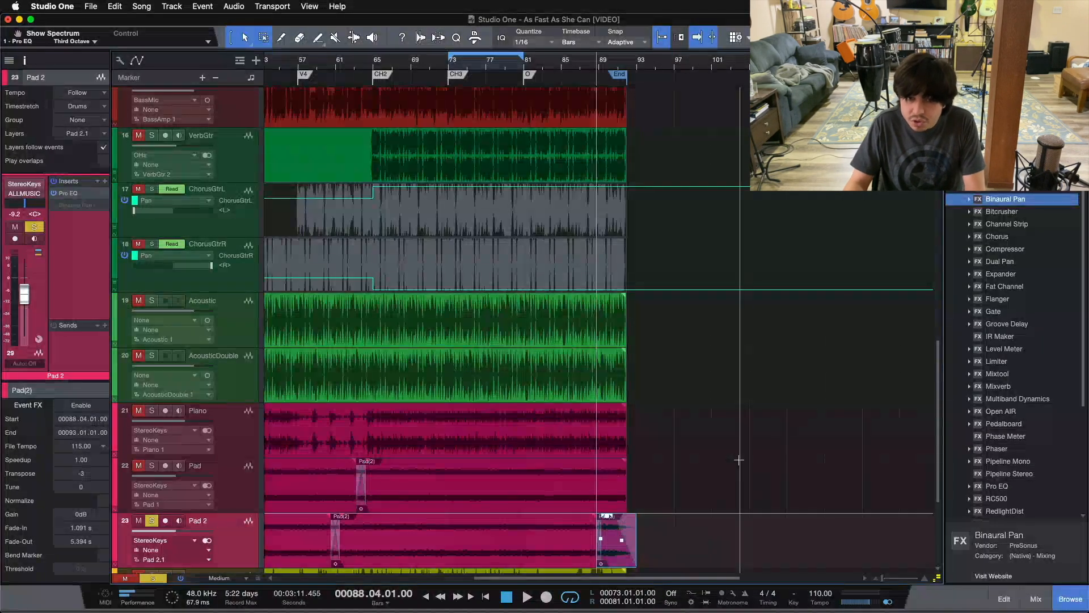
Step: Inspect the event endings near bar 92 on the drum and percussion tracks, selecting the last Shaker event to view its fade-out
left_click_drag(417, 68, 671, 84)
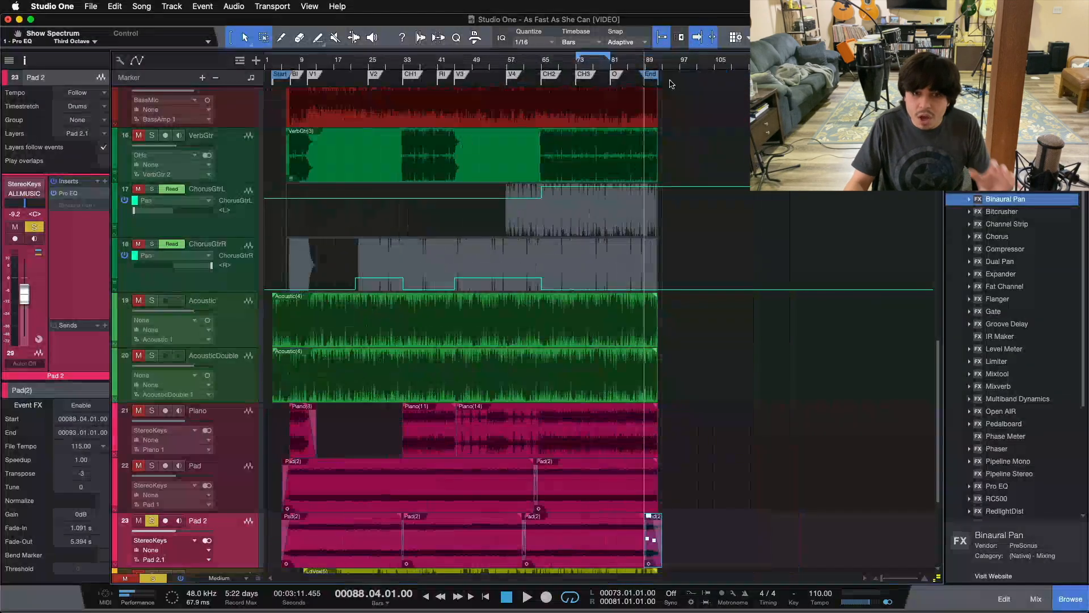
scroll(592, 341, "up", 10)
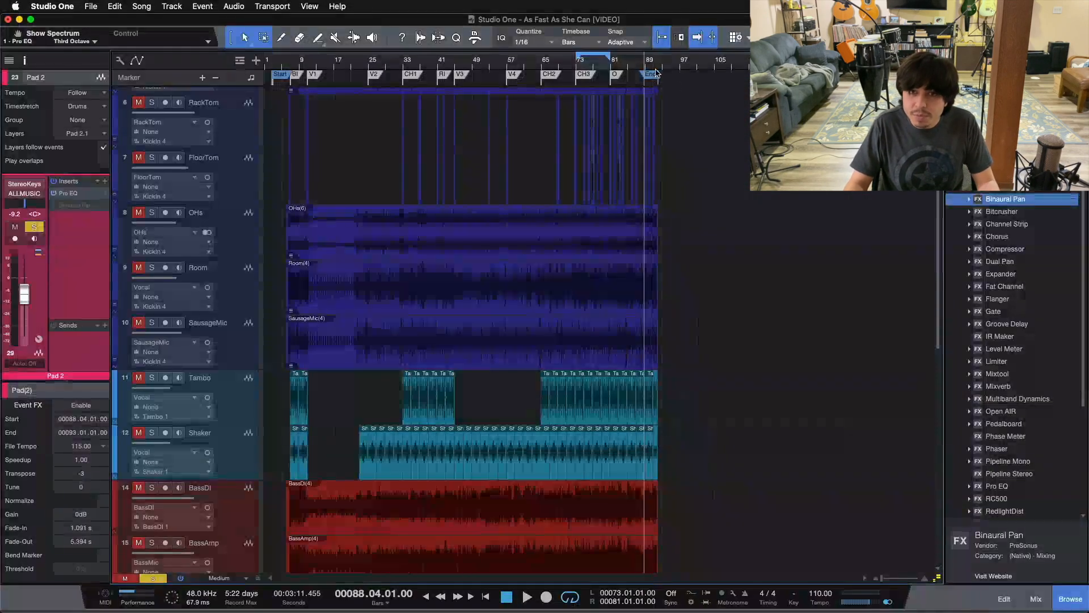
left_click_drag(656, 64, 656, 133)
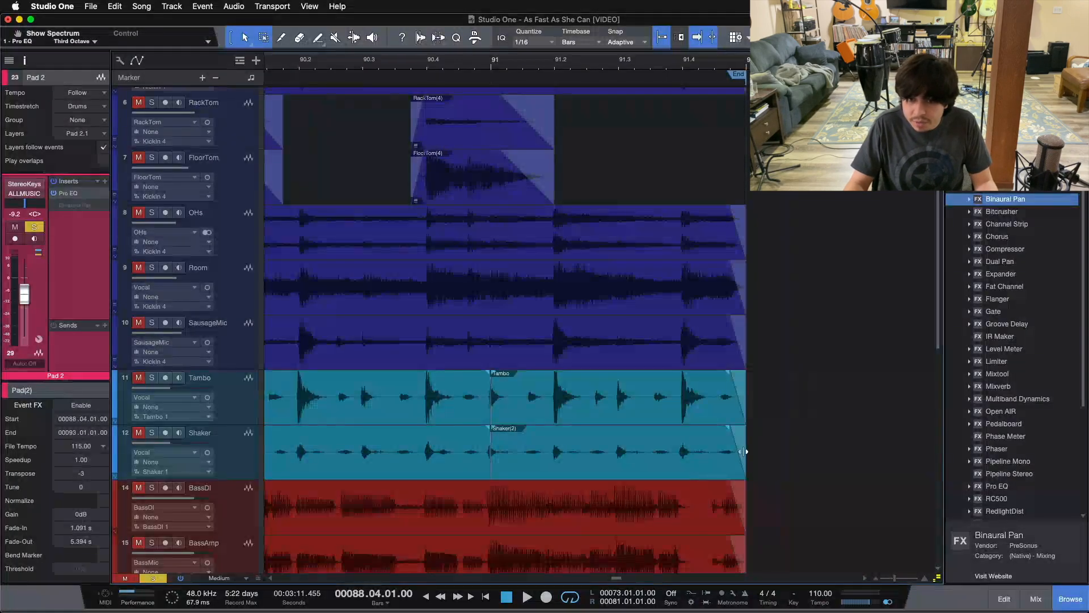
mouse_move(743, 453)
left_mouse_down()
mouse_move(932, 448)
mouse_move(739, 446)
left_mouse_up()
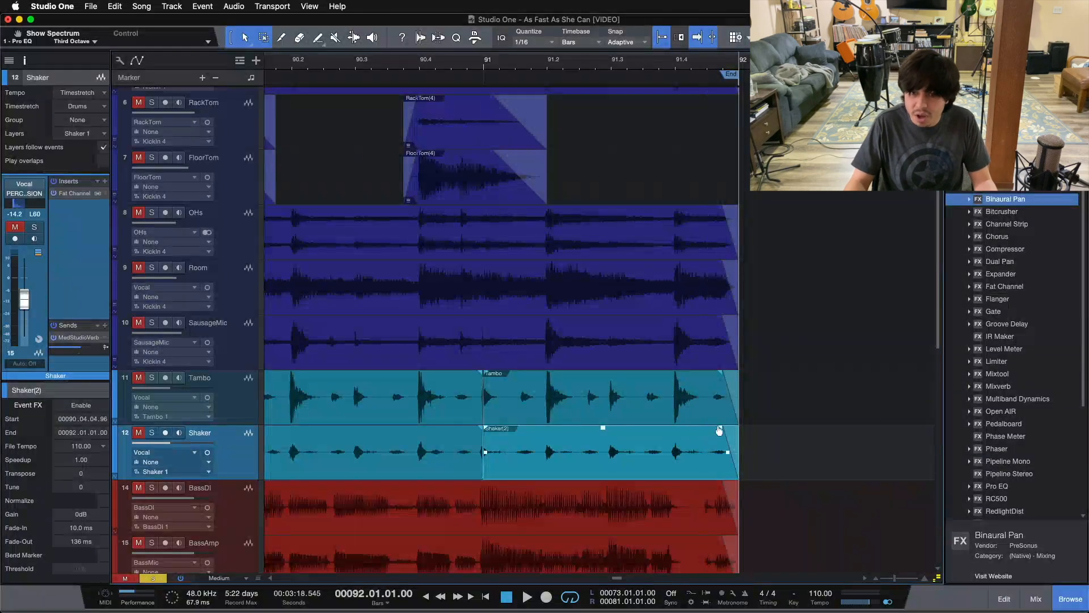
left_click_drag(365, 64, 642, 3)
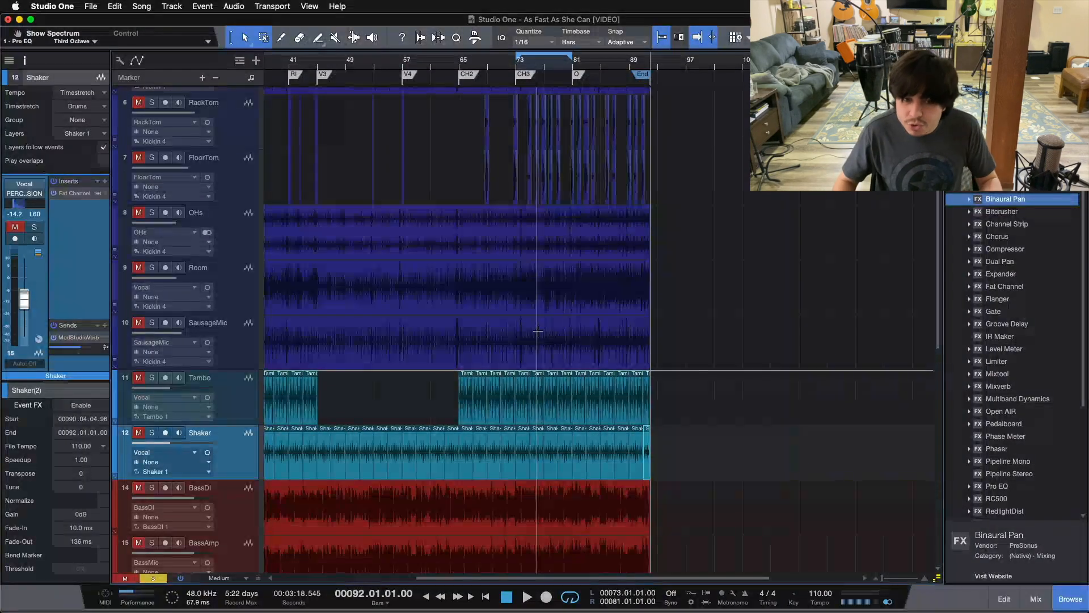
Step: Clear the Pad 2 solo and look over the CH3 section and the full arrangement down to the lower tracks
key("shift+s")
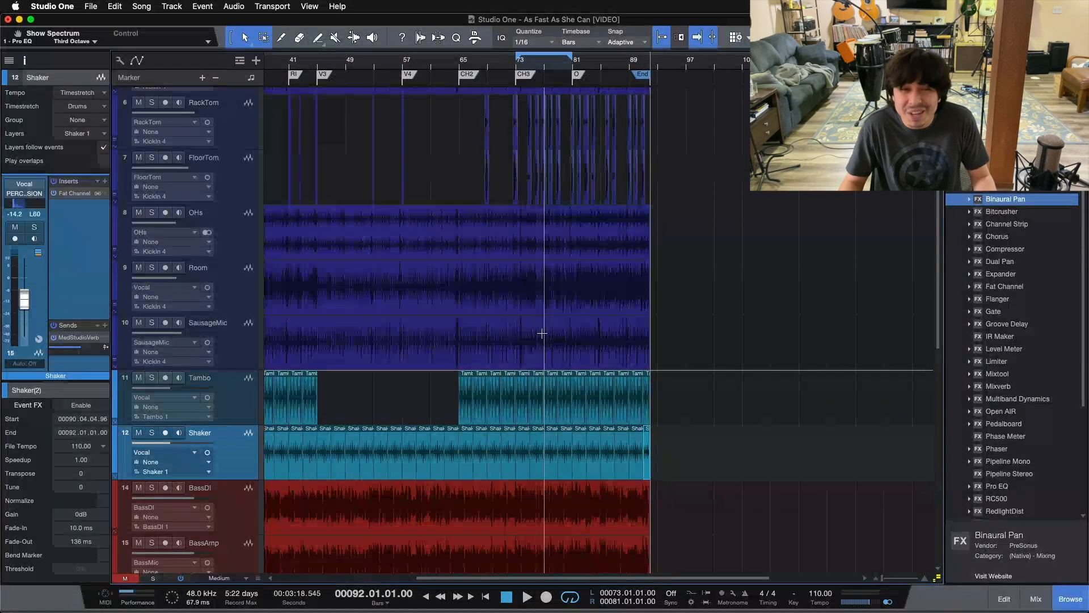
left_click_drag(540, 65, 525, 96)
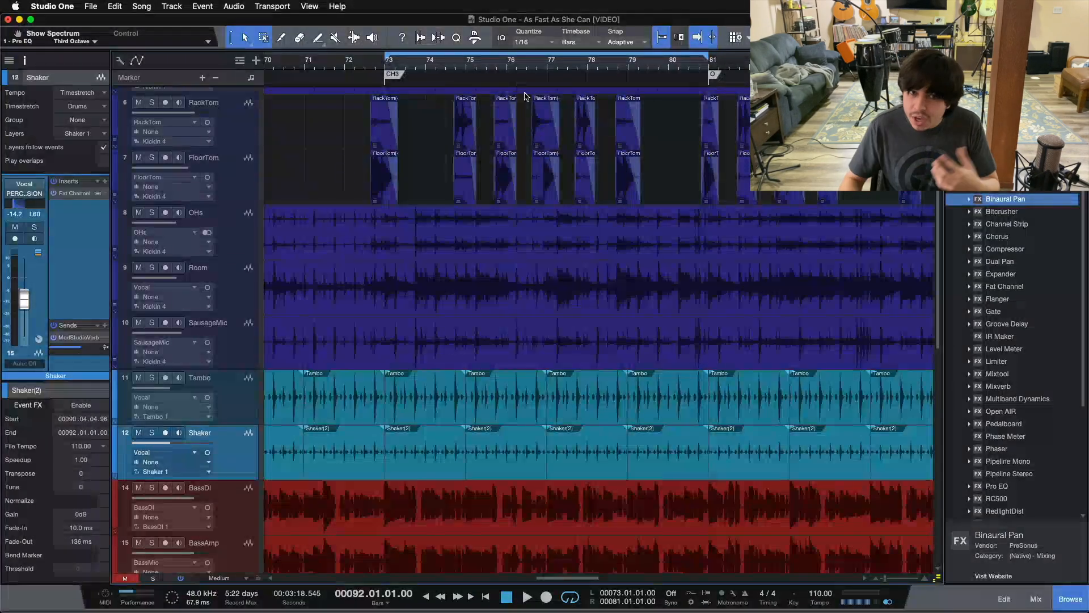
scroll(552, 176, "down", 10)
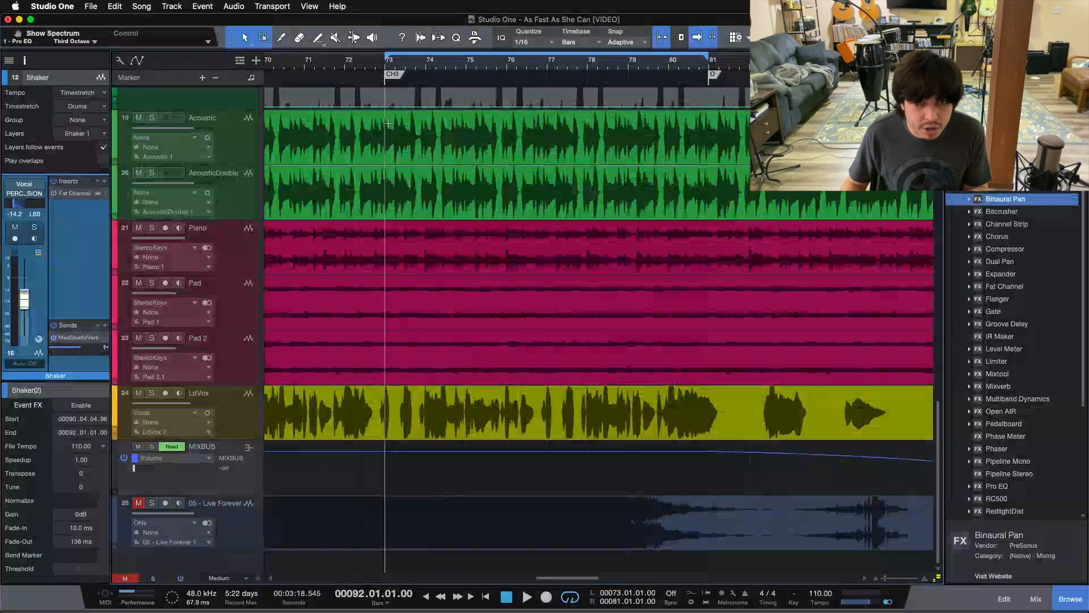
left_click_drag(364, 67, 440, 4)
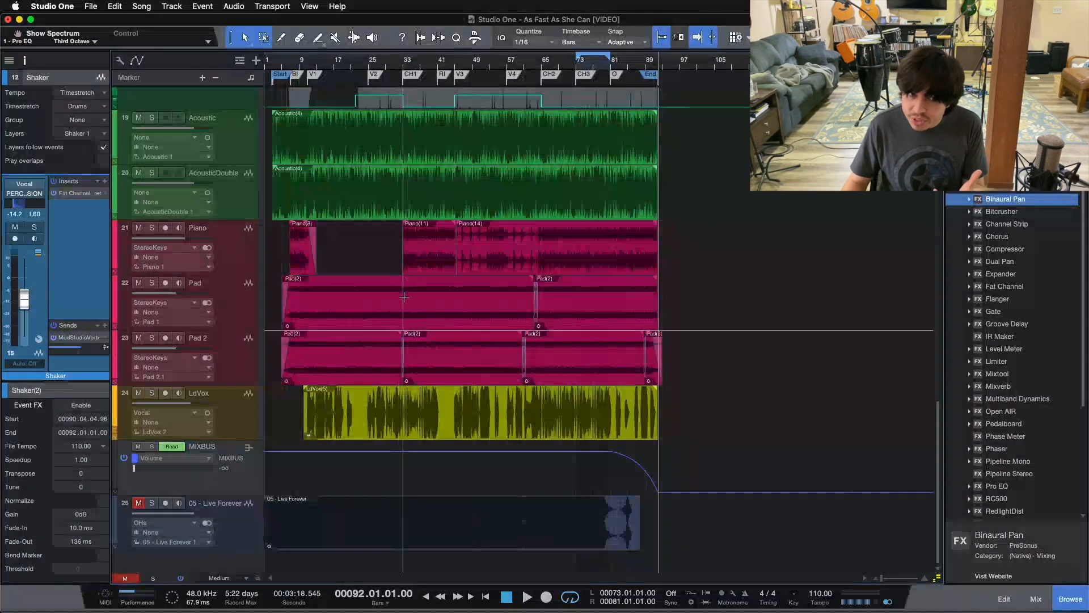